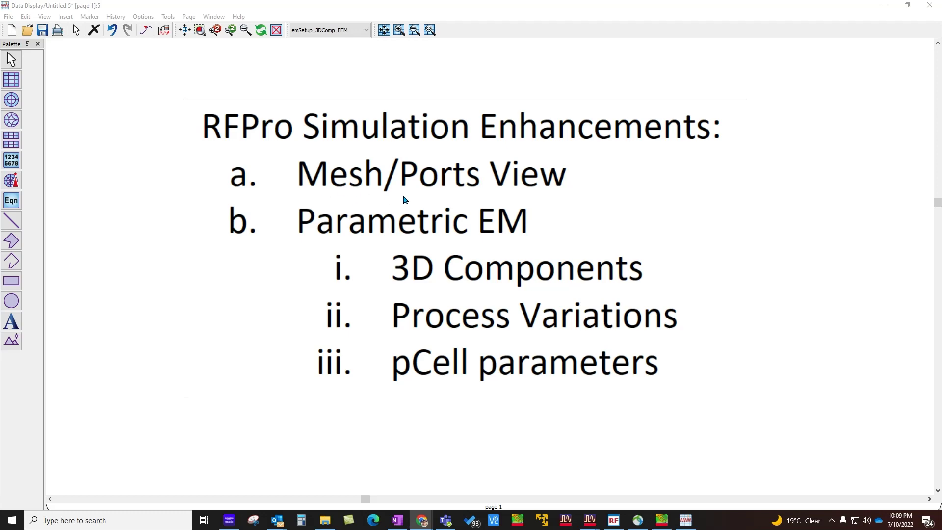
Switch from the Data Display agenda slide to the RFPro window showing the filter's 3D layout
{"action": "left_click", "coordinate": [613, 520]}
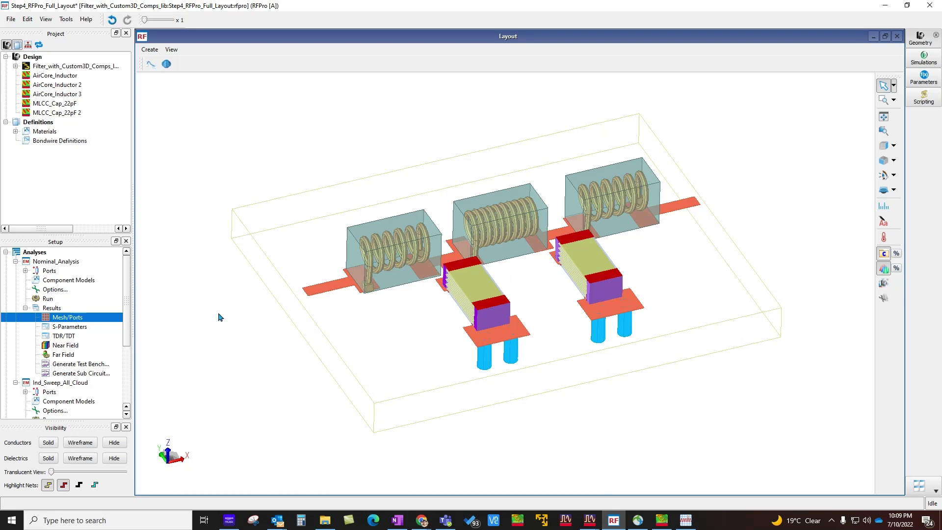
Load the Nominal_Analysis Mesh/Ports results and float the View Filter panel on the right
{"action": "double_click", "coordinate": [63, 318]}
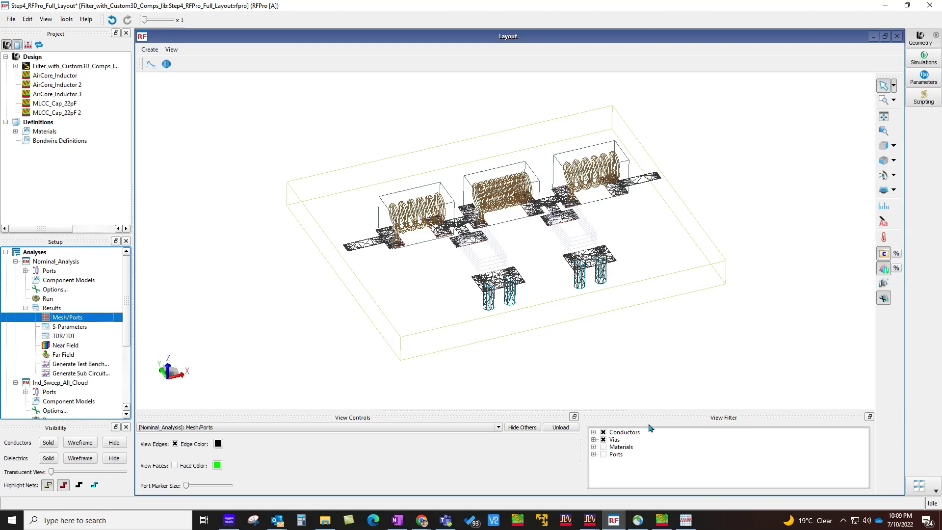
{"action": "left_click_drag", "start_coordinate": [651, 421], "coordinate": [745, 367]}
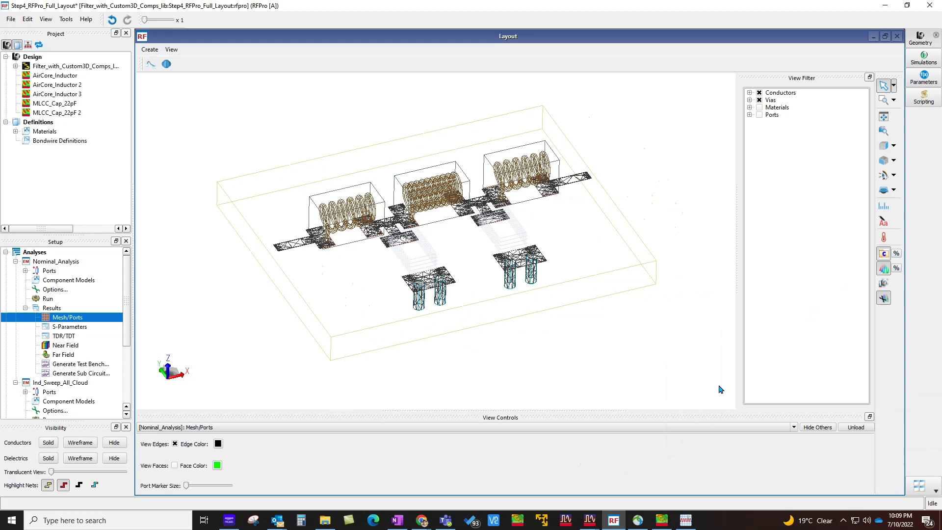
{"action": "scroll", "coordinate": [401, 249], "scroll_direction": "up", "scroll_amount": 2}
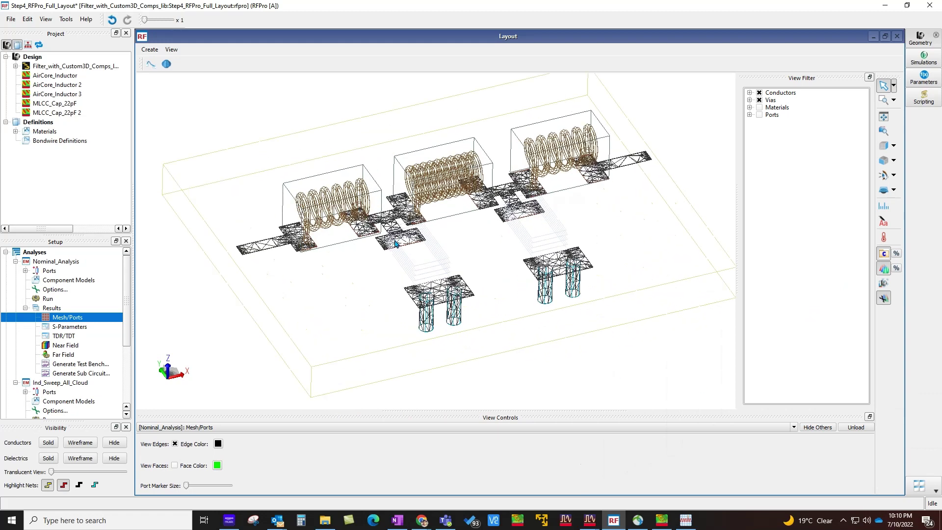
Expand Materials and enable the three AirCore_Inductor Copper entries in the mesh view
{"action": "left_click", "coordinate": [750, 107]}
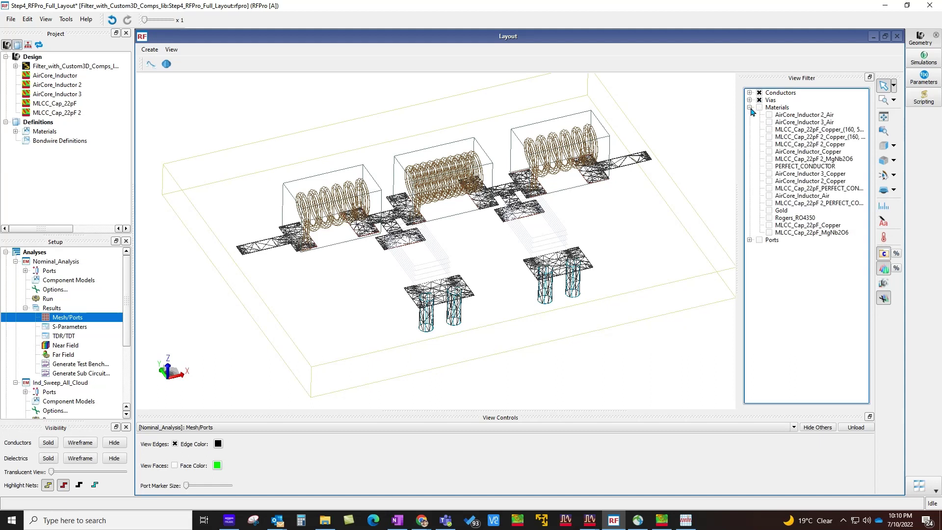
{"action": "left_click", "coordinate": [769, 152]}
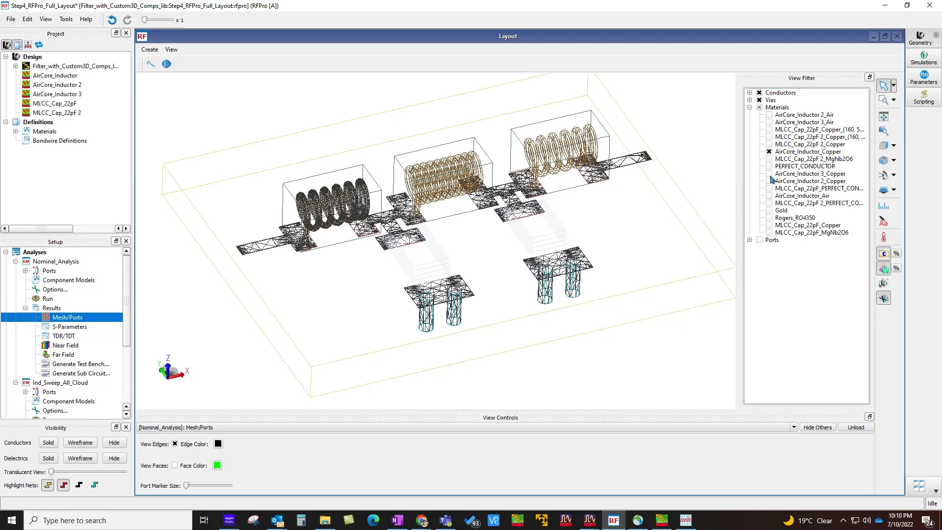
{"action": "left_click", "coordinate": [769, 174]}
{"action": "left_click", "coordinate": [769, 181]}
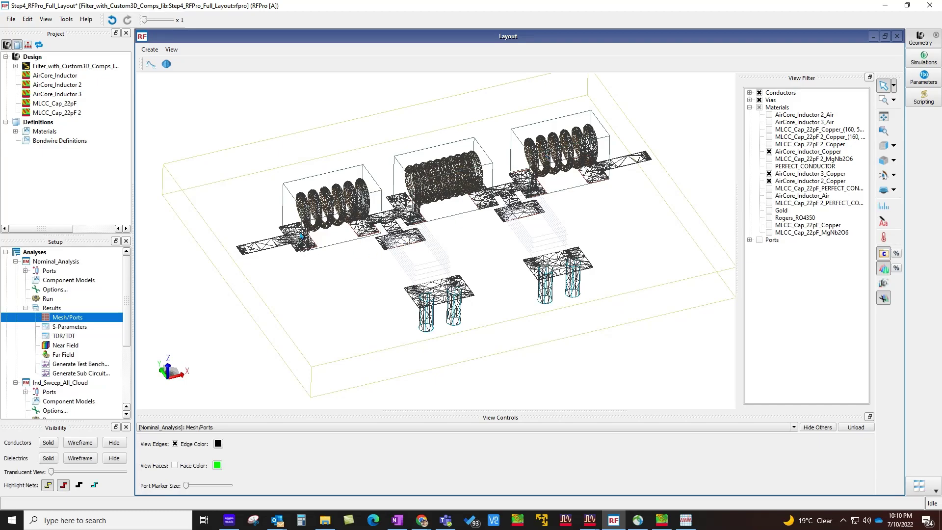
Turn on View Faces so the mesh renders with green filled faces
{"action": "scroll", "coordinate": [312, 219], "scroll_direction": "up", "scroll_amount": 3}
{"action": "scroll", "coordinate": [316, 282], "scroll_direction": "up", "scroll_amount": 4}
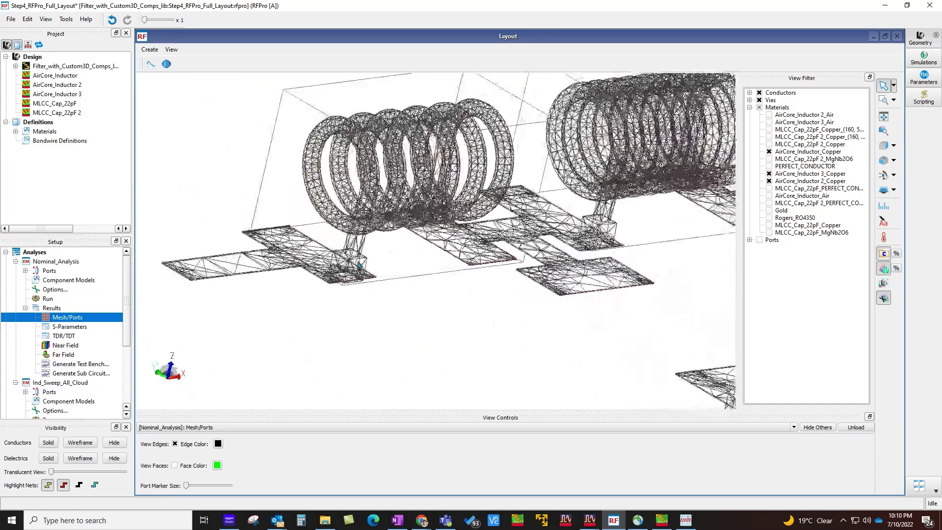
{"action": "left_click", "coordinate": [174, 465]}
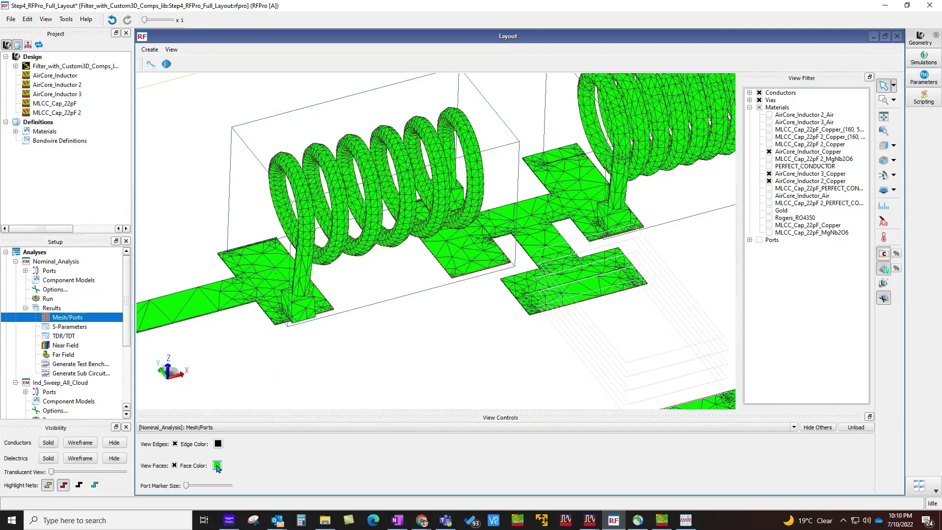
{"action": "scroll", "coordinate": [440, 231], "scroll_direction": "down", "scroll_amount": 2}
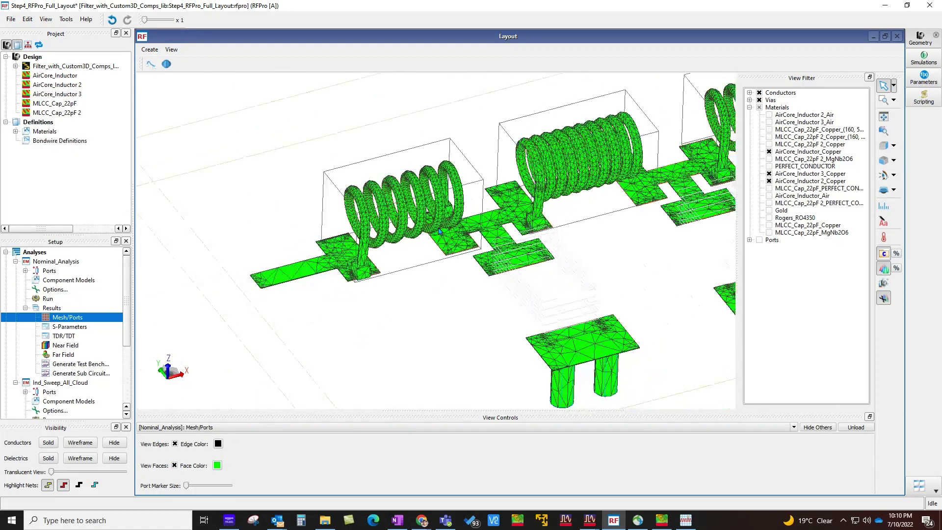
{"action": "scroll", "coordinate": [440, 231], "scroll_direction": "down", "scroll_amount": 2}
{"action": "scroll", "coordinate": [456, 223], "scroll_direction": "up", "scroll_amount": 5}
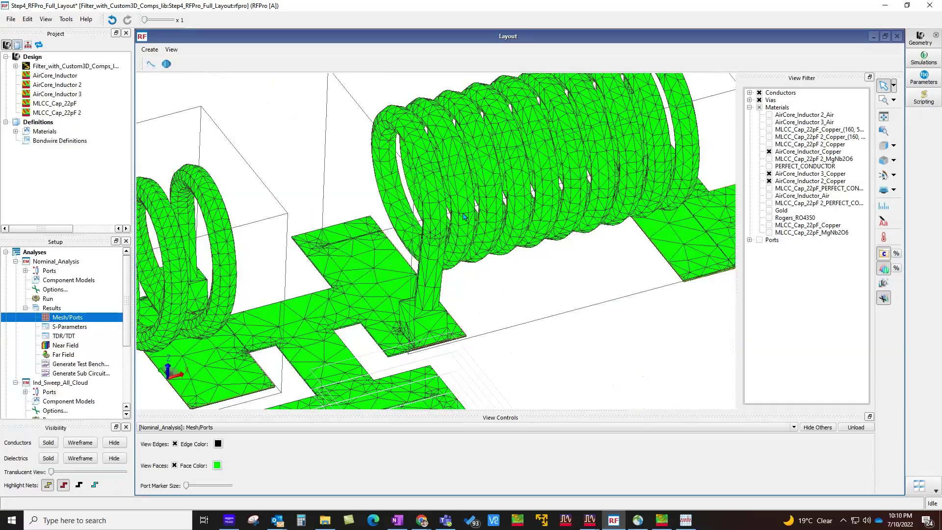
{"action": "scroll", "coordinate": [464, 216], "scroll_direction": "down", "scroll_amount": 3}
{"action": "scroll", "coordinate": [357, 255], "scroll_direction": "up", "scroll_amount": 4}
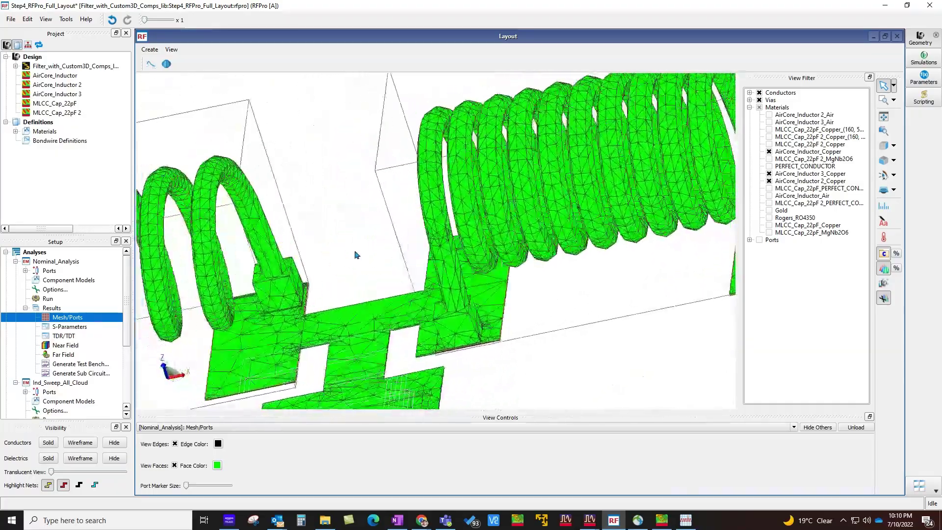
{"action": "scroll", "coordinate": [343, 253], "scroll_direction": "down", "scroll_amount": 3}
{"action": "scroll", "coordinate": [449, 256], "scroll_direction": "up", "scroll_amount": 4}
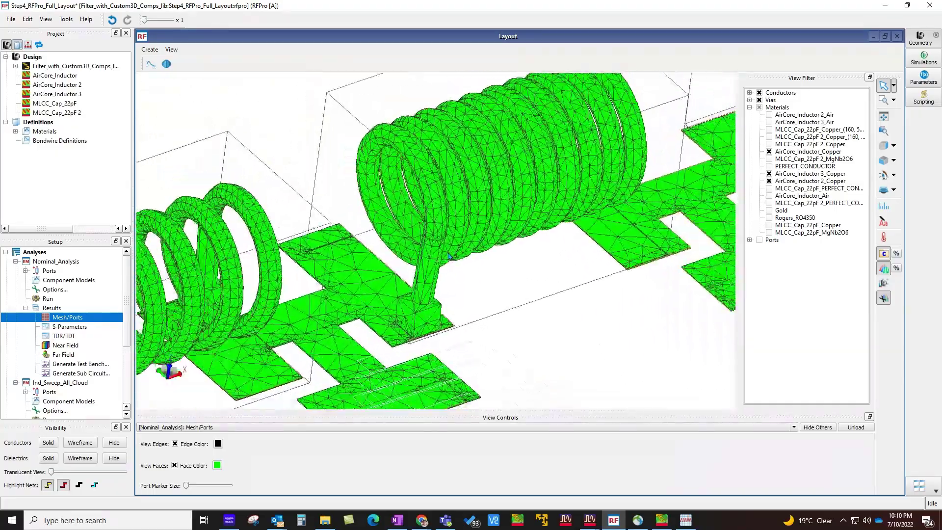
{"action": "scroll", "coordinate": [448, 255], "scroll_direction": "down", "scroll_amount": 3}
{"action": "scroll", "coordinate": [420, 340], "scroll_direction": "down", "scroll_amount": 1}
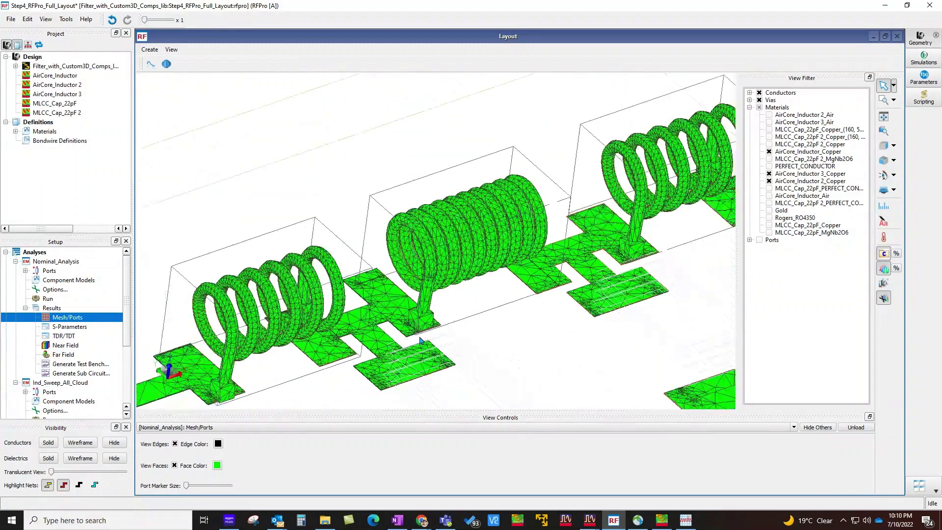
{"action": "scroll", "coordinate": [420, 340], "scroll_direction": "down", "scroll_amount": 1}
{"action": "scroll", "coordinate": [461, 246], "scroll_direction": "down", "scroll_amount": 3}
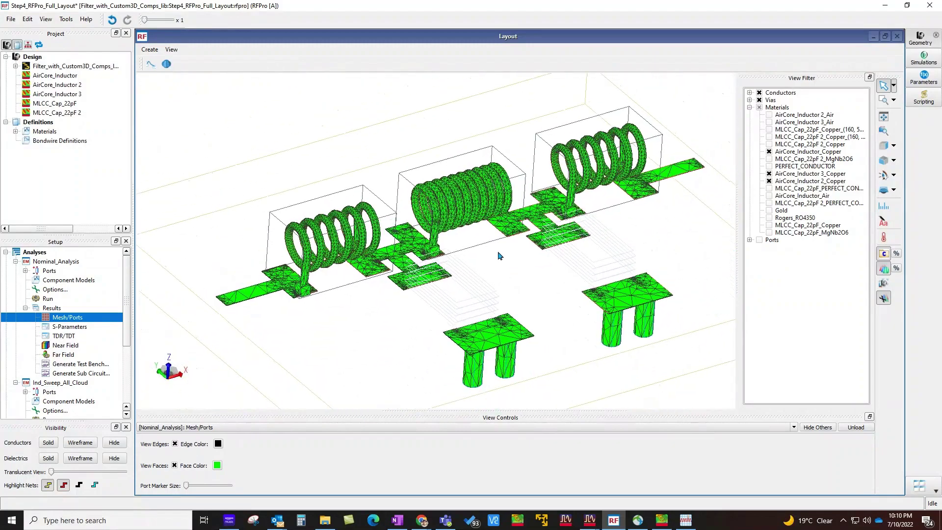
{"action": "scroll", "coordinate": [498, 256], "scroll_direction": "up", "scroll_amount": 2}
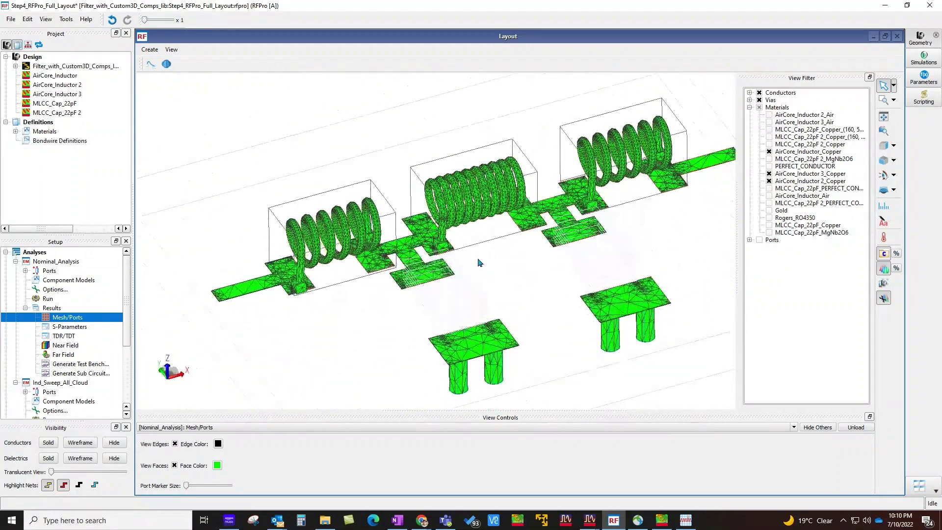
Collapse Materials, enable Ports, and rotate the view to inspect the red port markers
{"action": "left_click", "coordinate": [749, 108]}
{"action": "left_click", "coordinate": [759, 115]}
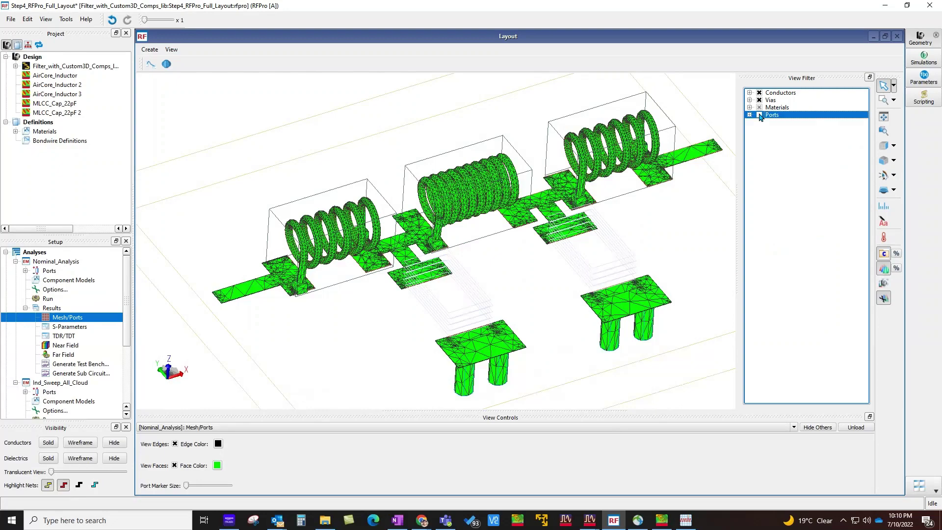
{"action": "left_click", "coordinate": [759, 115]}
{"action": "scroll", "coordinate": [364, 292], "scroll_direction": "down", "scroll_amount": 2}
{"action": "scroll", "coordinate": [401, 329], "scroll_direction": "up", "scroll_amount": 1}
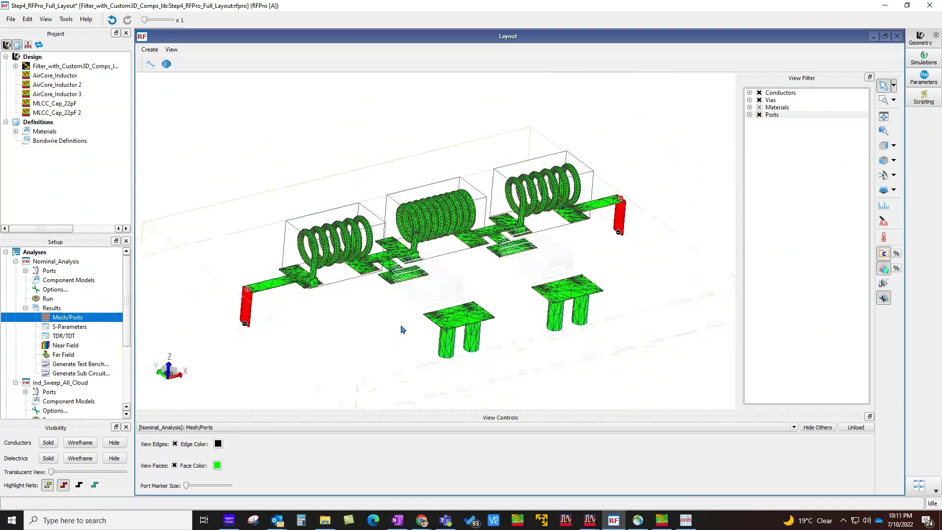
{"action": "scroll", "coordinate": [402, 329], "scroll_direction": "down", "scroll_amount": 1}
{"action": "left_click_drag", "start_coordinate": [414, 326], "coordinate": [408, 302]}
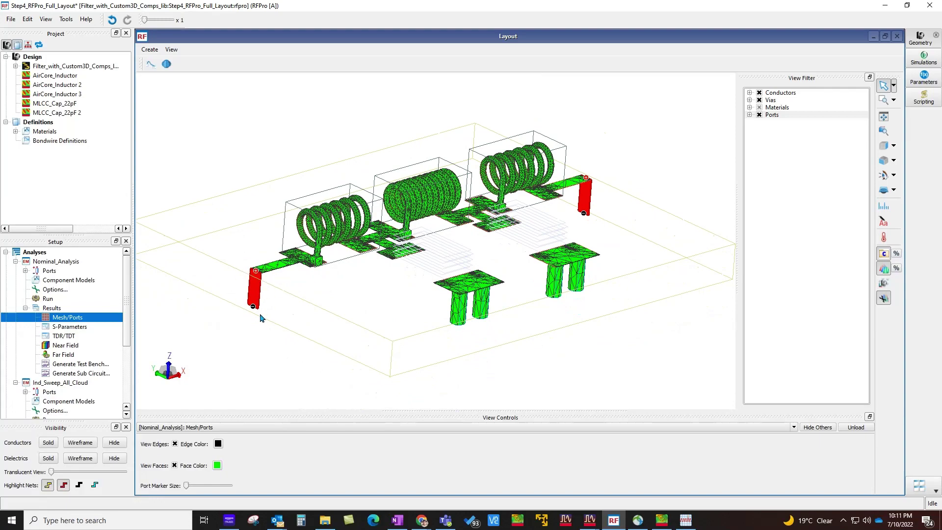
{"action": "mouse_move", "coordinate": [429, 332]}
{"action": "left_mouse_down"}
{"action": "mouse_move", "coordinate": [374, 330]}
{"action": "mouse_move", "coordinate": [429, 330]}
{"action": "mouse_move", "coordinate": [423, 343]}
{"action": "left_mouse_up"}
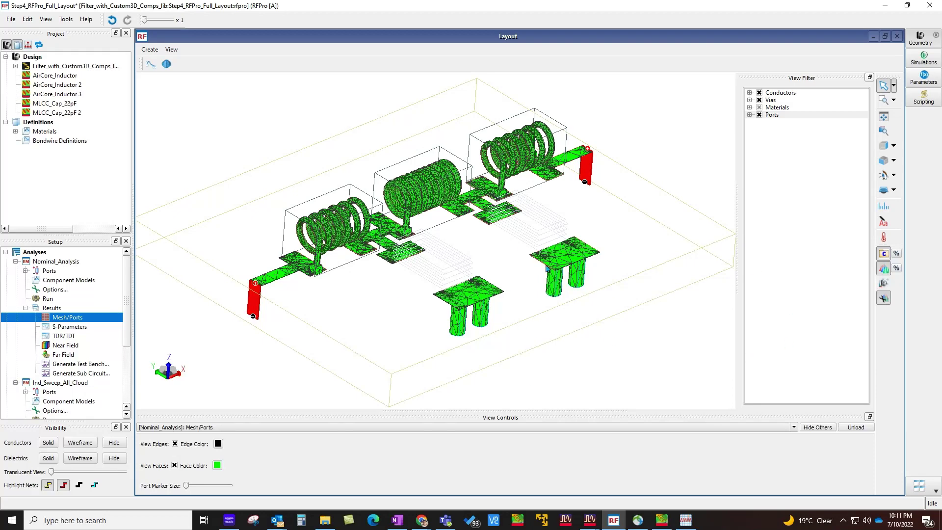
Unload the mesh view and switch to the AirCore_Inductor project in EMPro
{"action": "left_click", "coordinate": [856, 427]}
{"action": "left_click", "coordinate": [685, 520]}
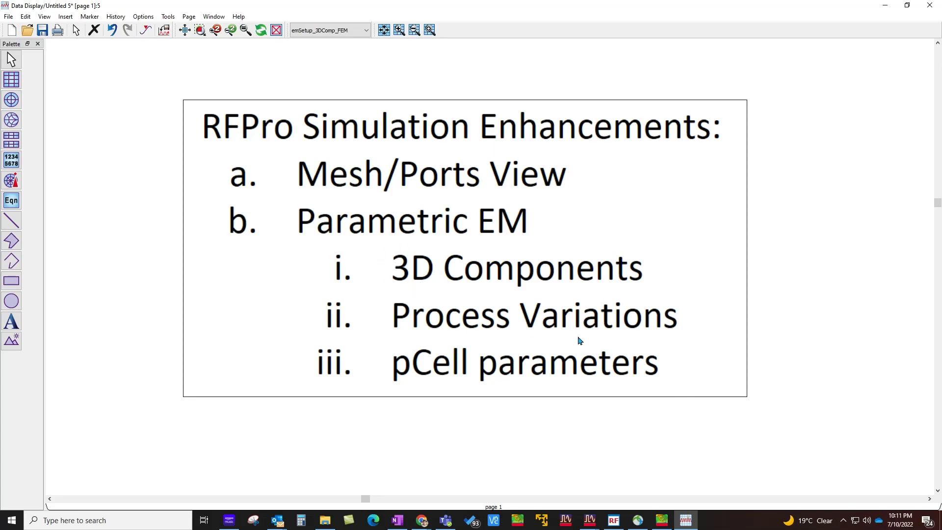
{"action": "left_click", "coordinate": [660, 520]}
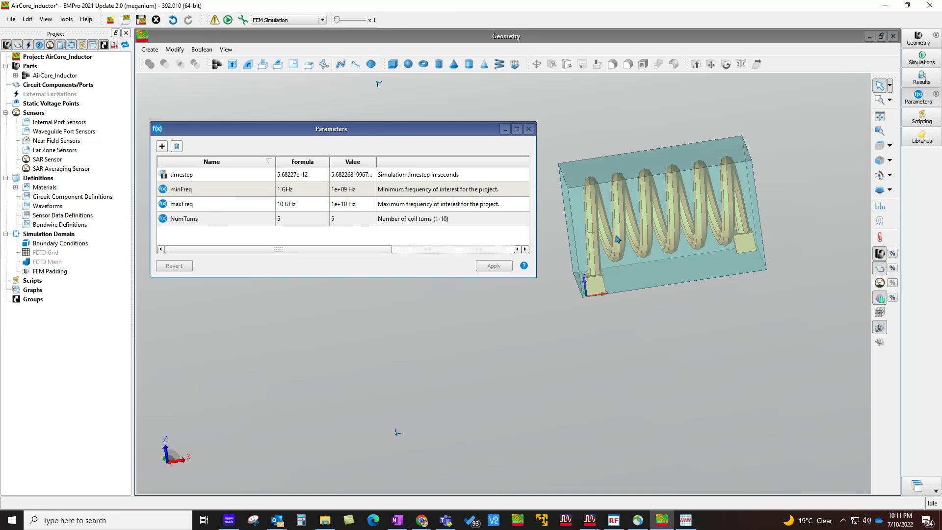
Change NumTurns to 8, regenerate the eight-turn coil, and return to the RFPro filter layout
{"action": "left_click", "coordinate": [286, 221]}
{"action": "left_click", "coordinate": [284, 218]}
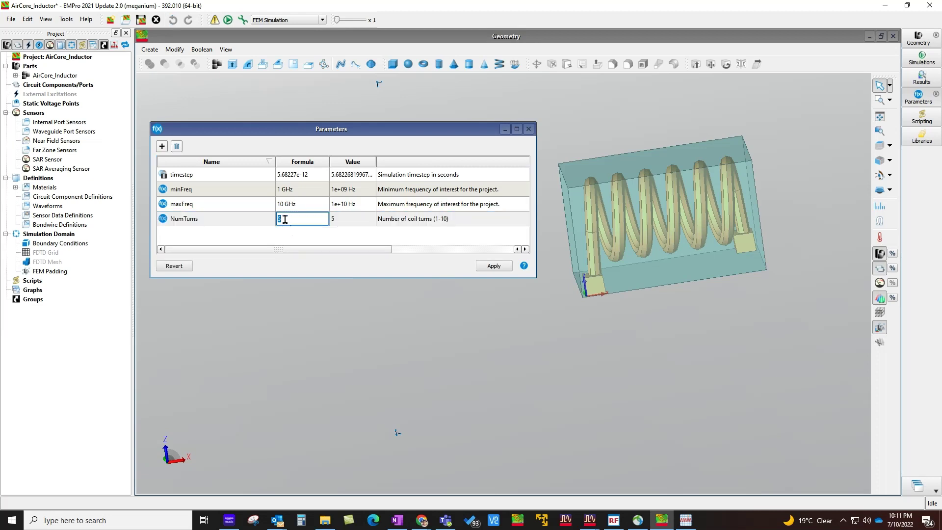
{"action": "type", "text": "8"}
{"action": "key", "text": "Return"}
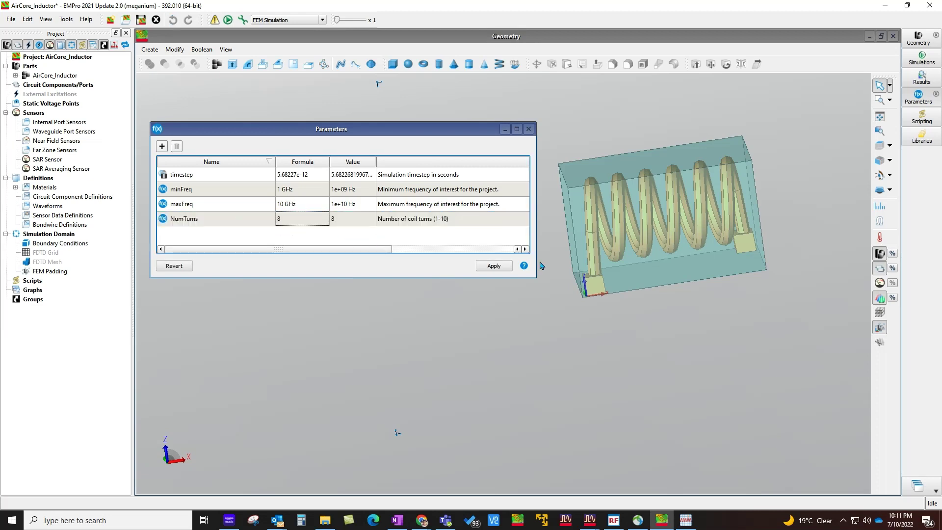
{"action": "left_click", "coordinate": [493, 266]}
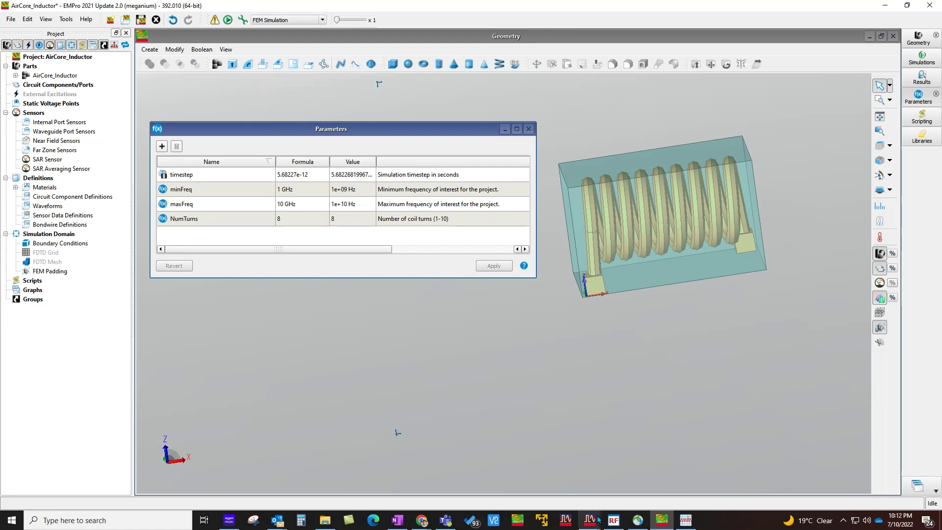
{"action": "left_click", "coordinate": [613, 520]}
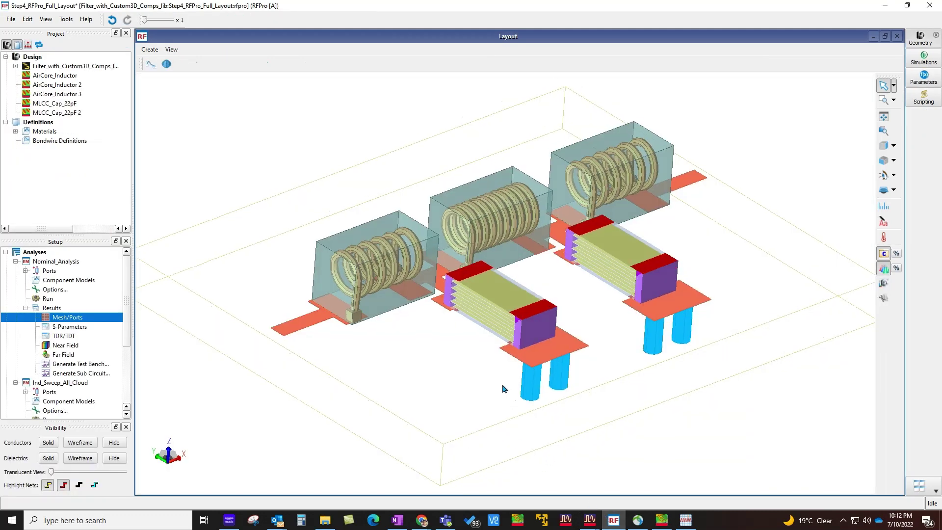
Check the File menu's 3D component option without inserting, collapse Nominal_Analysis, and rotate the board
{"action": "scroll", "coordinate": [502, 389], "scroll_direction": "down", "scroll_amount": 3}
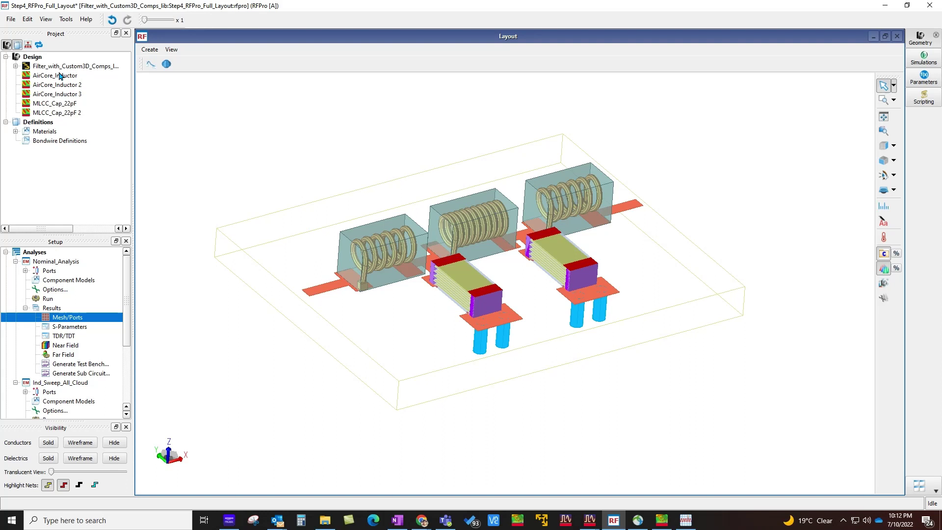
{"action": "left_click", "coordinate": [10, 19]}
{"action": "mouse_move", "coordinate": [17, 43]}
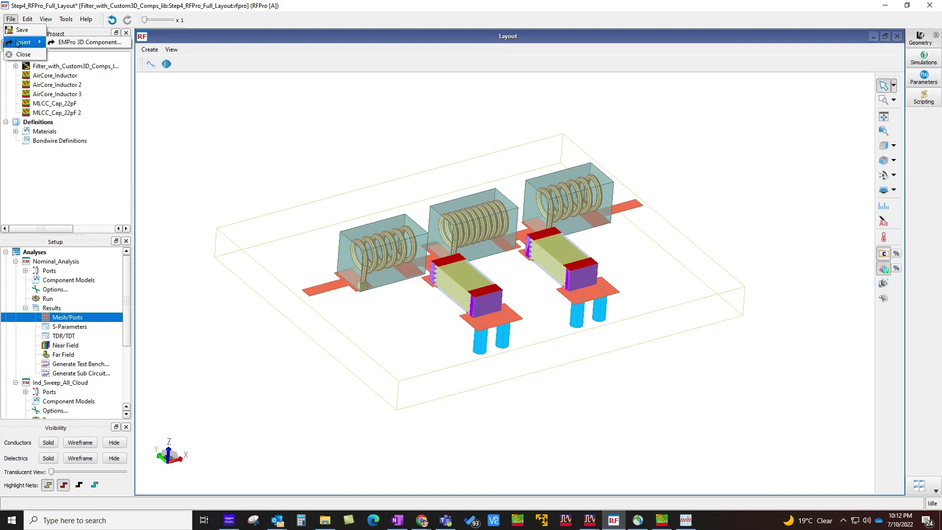
{"action": "left_click", "coordinate": [304, 167]}
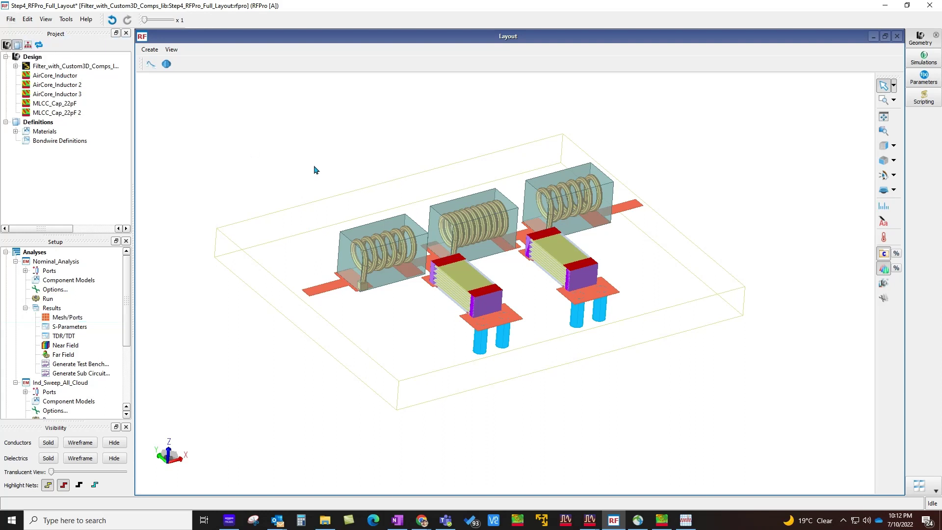
{"action": "left_click", "coordinate": [16, 261]}
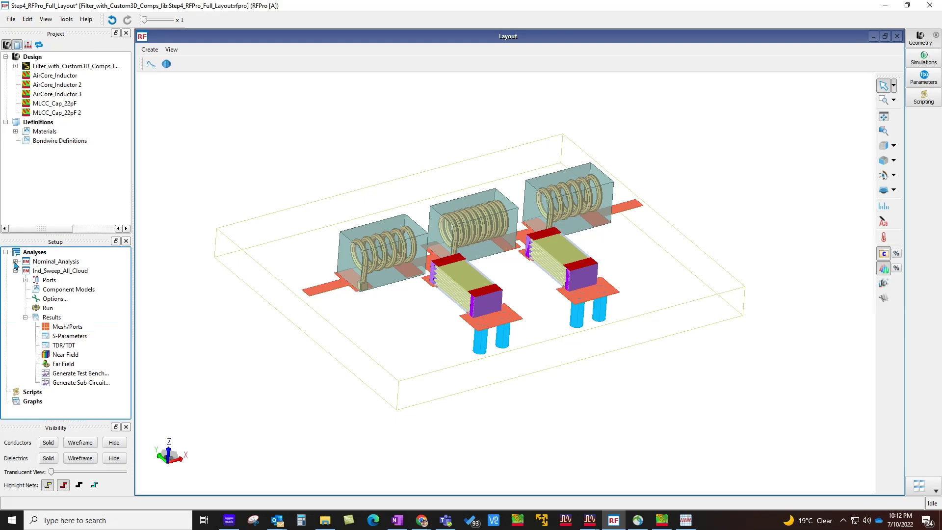
{"action": "left_click_drag", "start_coordinate": [441, 327], "coordinate": [399, 330]}
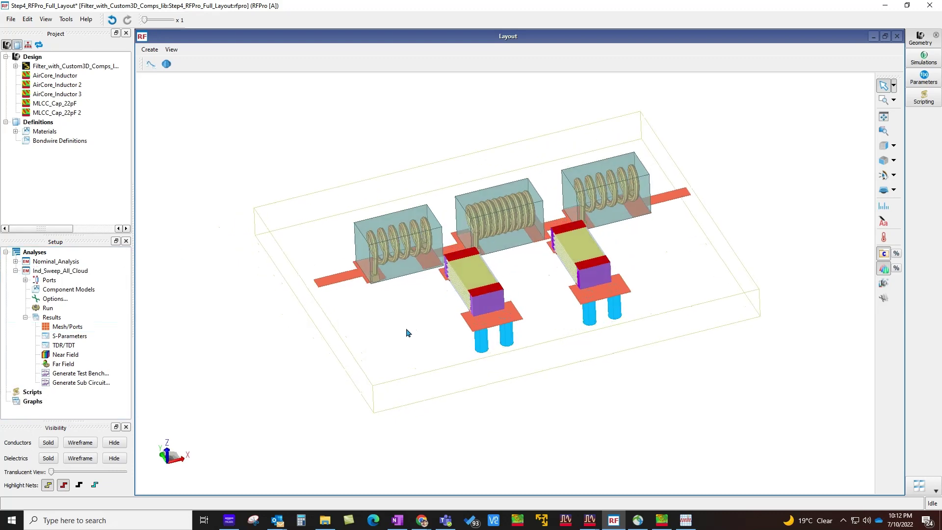
Review AirCore_Inductor Design Parameters: NumTurns set to nT1 5, nT2 9, nT3 5
{"action": "right_click", "coordinate": [57, 77]}
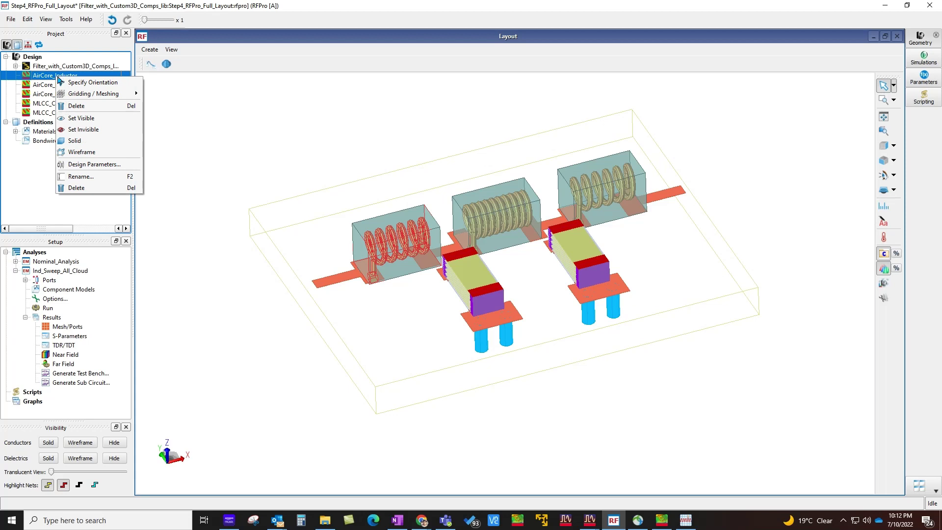
{"action": "left_click", "coordinate": [89, 166]}
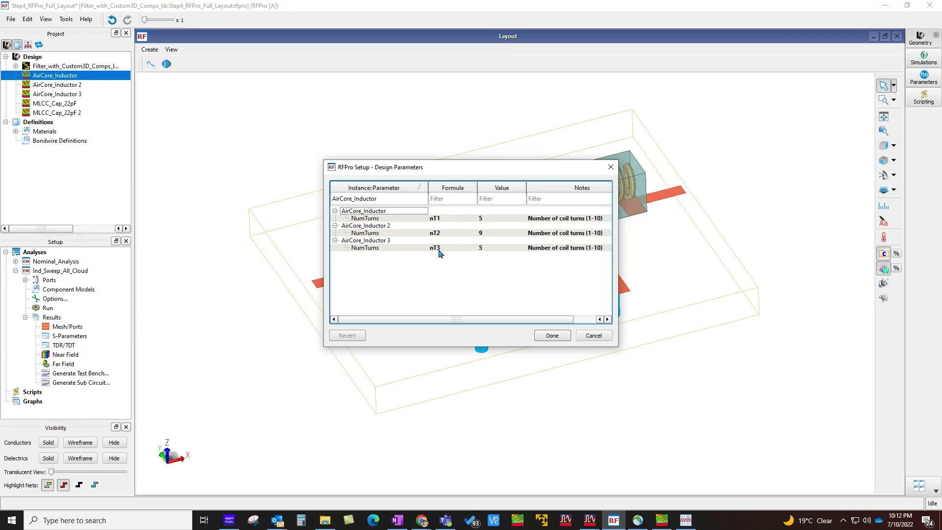
{"action": "left_click", "coordinate": [552, 335]}
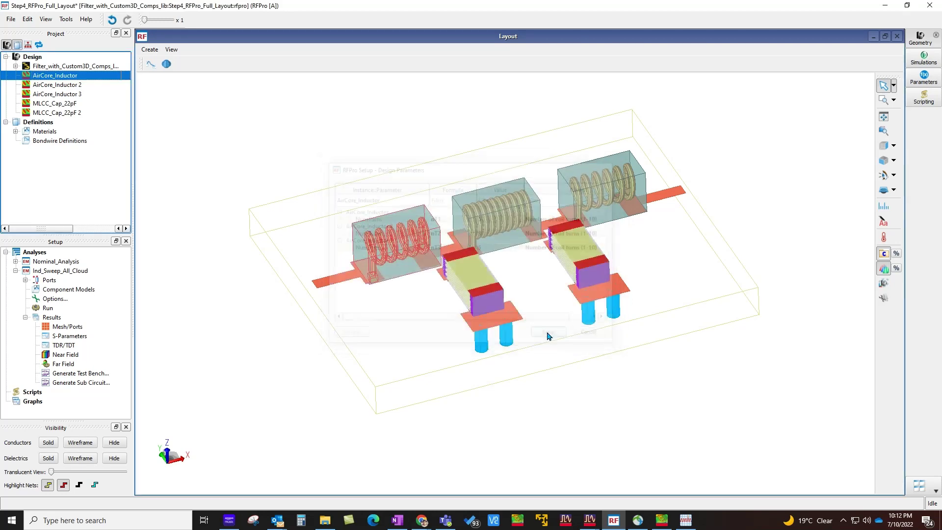
Inspect Ind_Sweep_All_Cloud options: nT1–nT3 each swept over 5, 7, 9, giving 27 FEM runs
{"action": "double_click", "coordinate": [55, 299]}
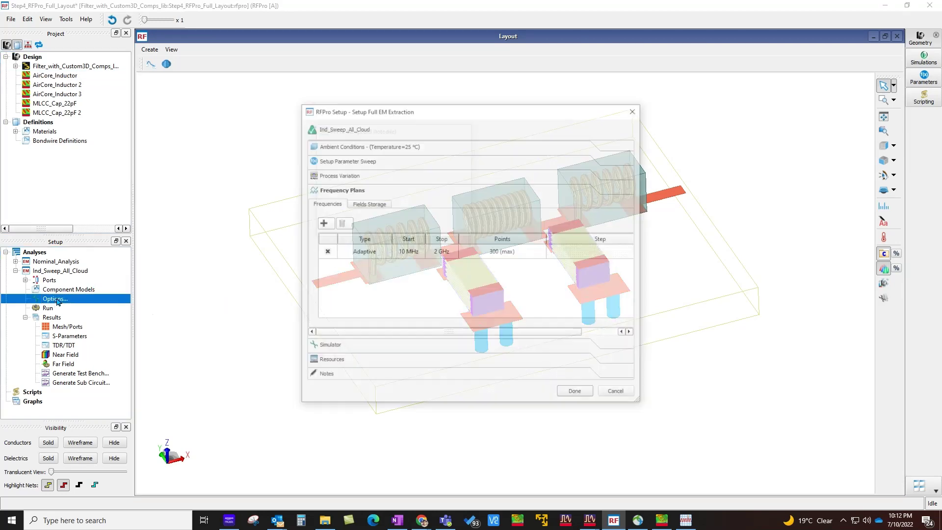
{"action": "left_click", "coordinate": [351, 161]}
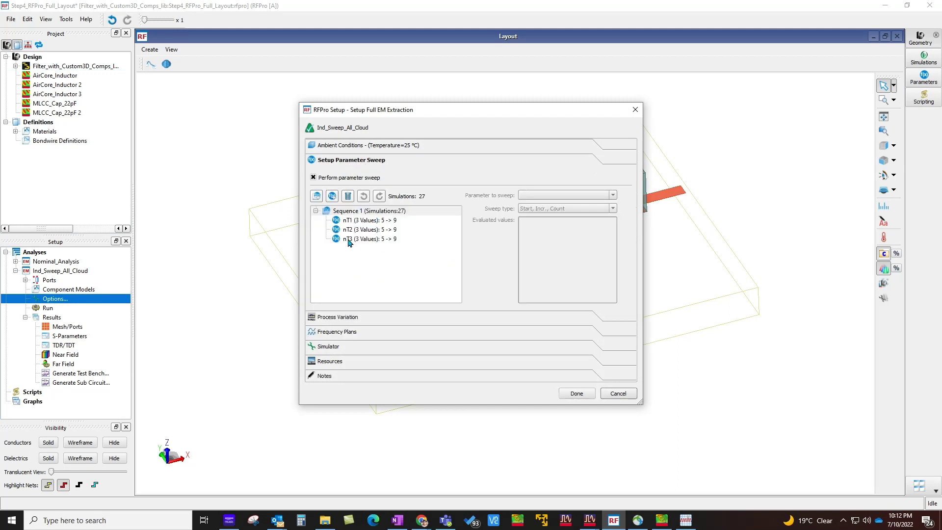
{"action": "mouse_move", "coordinate": [350, 242]}
{"action": "left_click", "coordinate": [372, 222]}
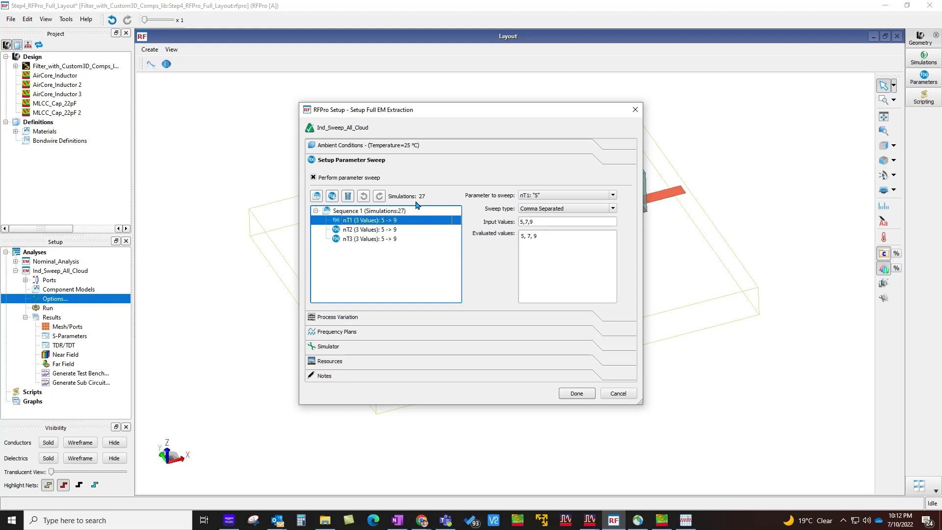
{"action": "left_click", "coordinate": [378, 346]}
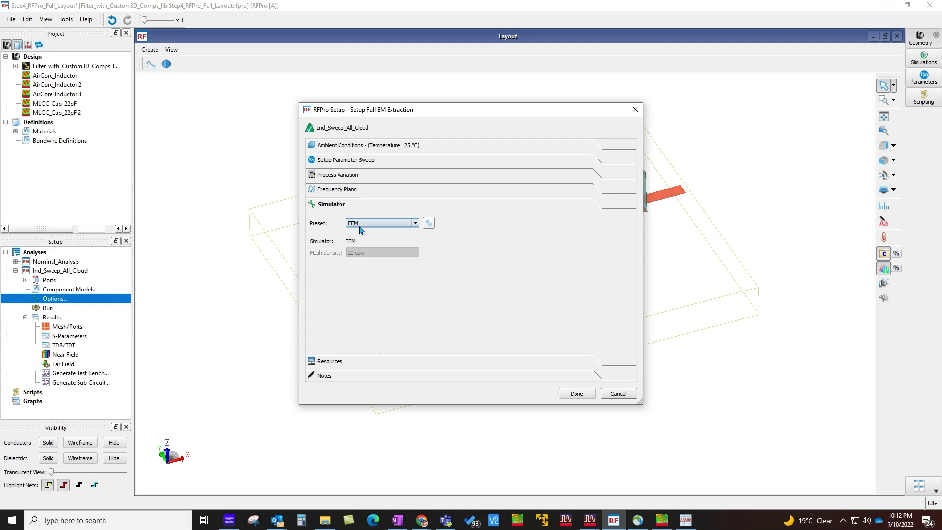
{"action": "left_click", "coordinate": [576, 395]}
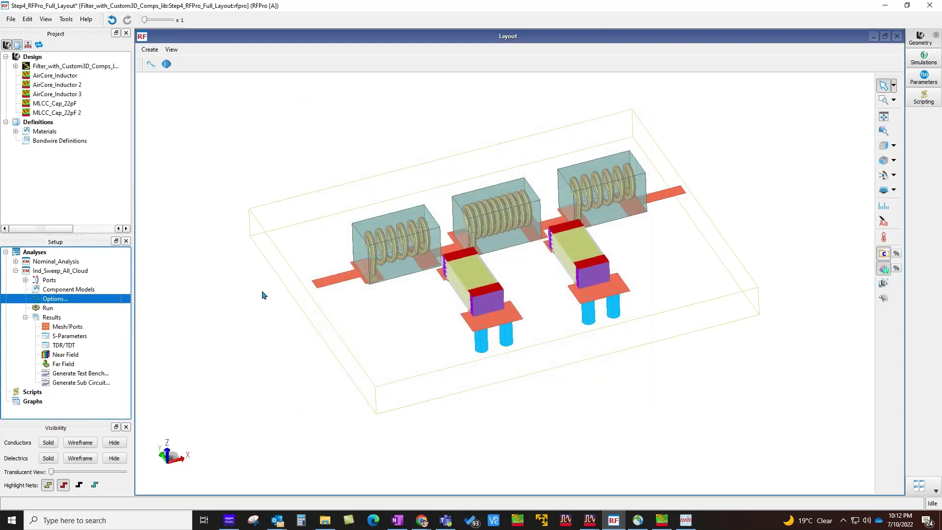
Open the sweep's S-Parameters maximized, tick nT1, nT2, nT3 to overlay all 27 curves, then close
{"action": "left_click", "coordinate": [72, 338]}
{"action": "double_click", "coordinate": [72, 338]}
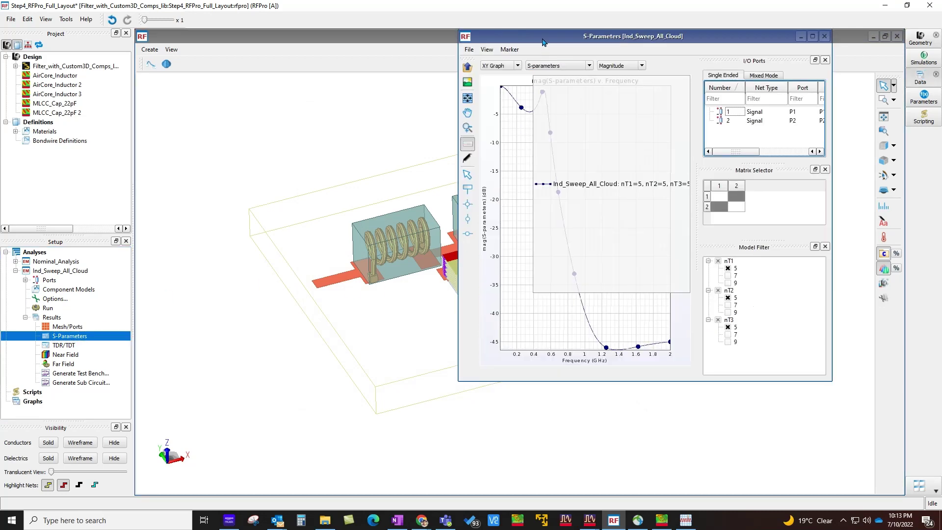
{"action": "double_click", "coordinate": [543, 40]}
{"action": "left_click", "coordinate": [787, 375]}
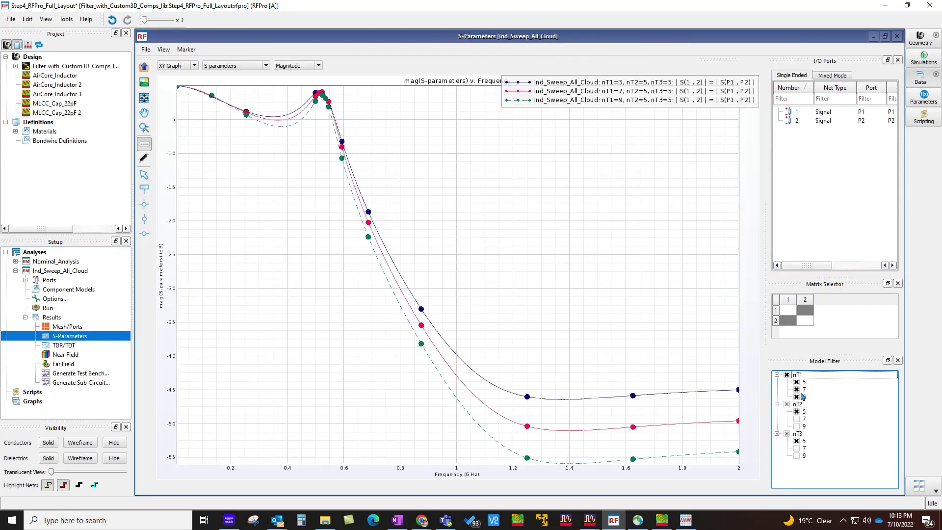
{"action": "left_click", "coordinate": [787, 405]}
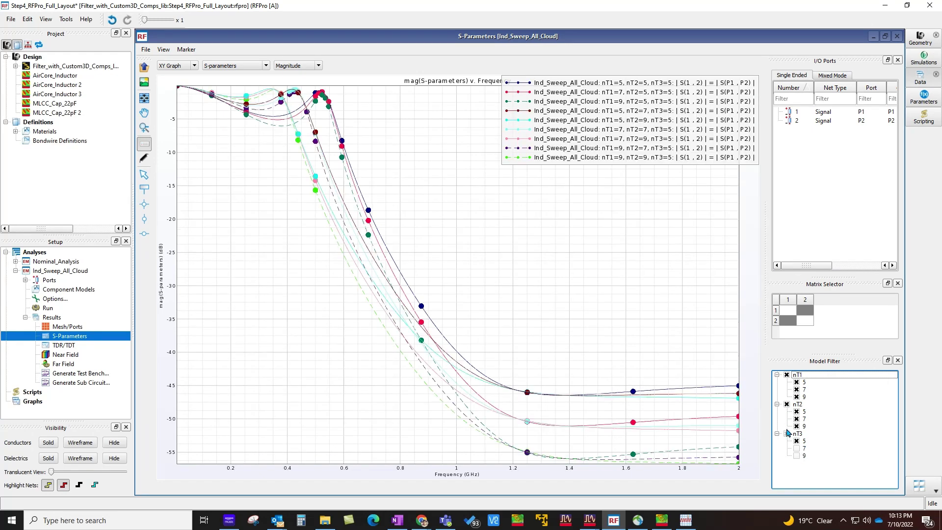
{"action": "left_click", "coordinate": [787, 434]}
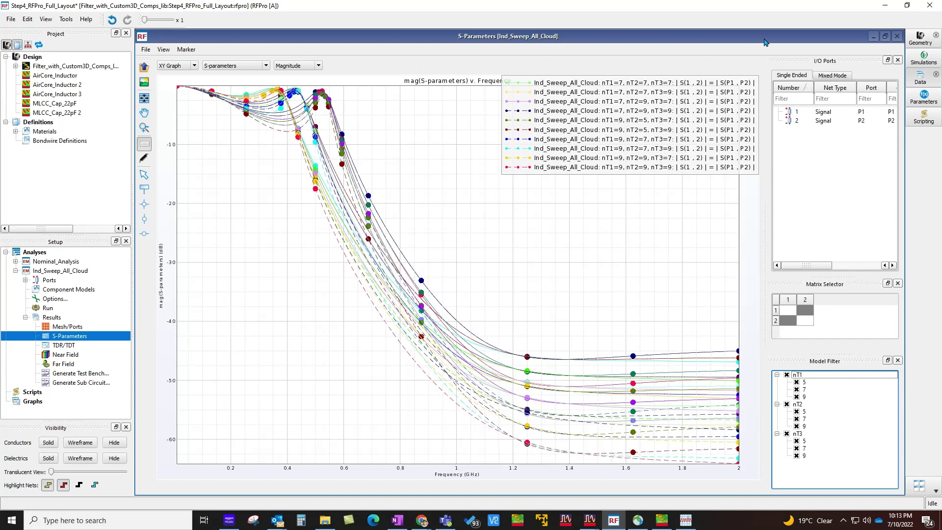
{"action": "left_click", "coordinate": [896, 37]}
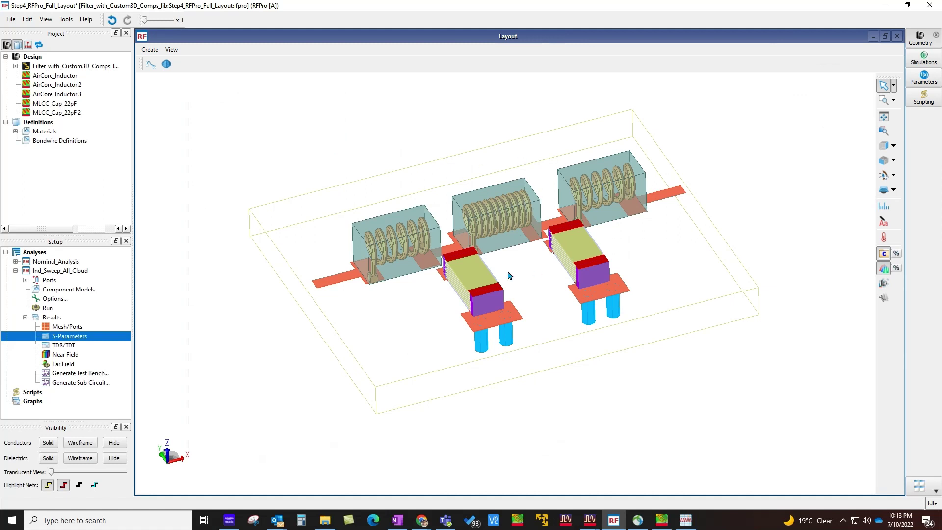
Open MoM_Sweep Options on the Xband_Filter layout, showing the Adaptive 6.5–9.5 GHz, 300-point plan
{"action": "scroll", "coordinate": [503, 249], "scroll_direction": "up", "scroll_amount": 2}
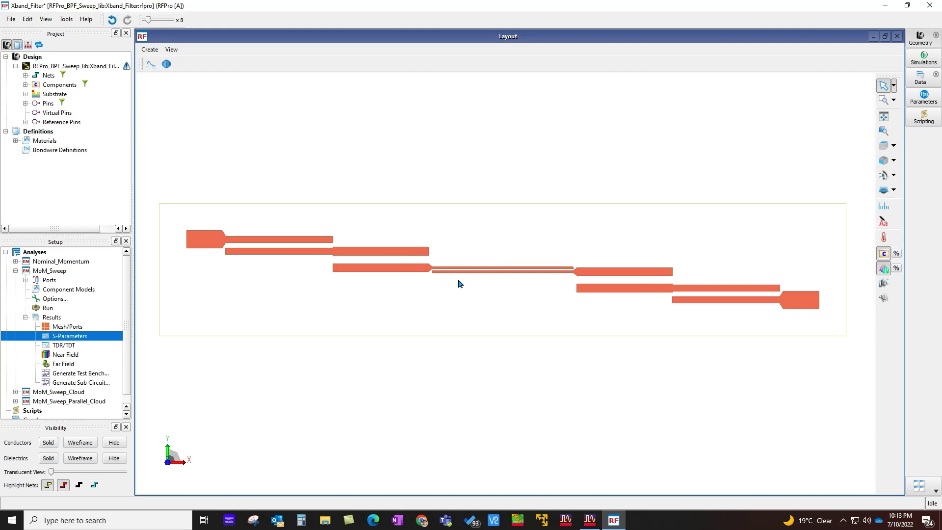
{"action": "double_click", "coordinate": [55, 299]}
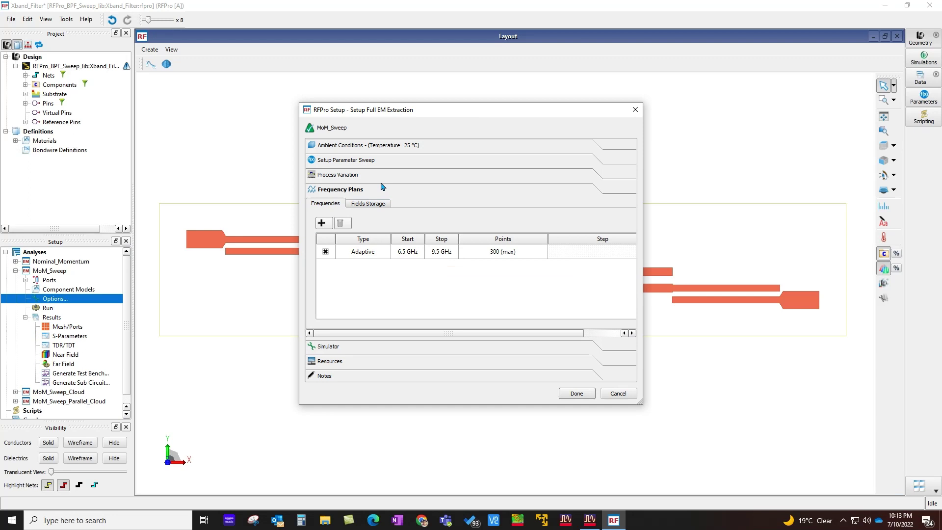
Check MoM_Sweep's material biases and its Er and DH sweep values of -5, 0, 5, then close it
{"action": "left_click", "coordinate": [372, 178]}
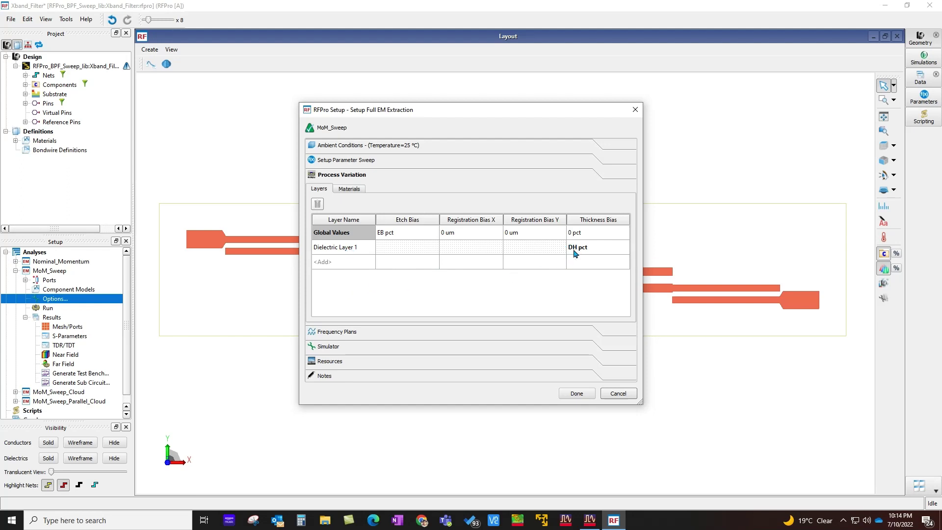
{"action": "mouse_move", "coordinate": [577, 254]}
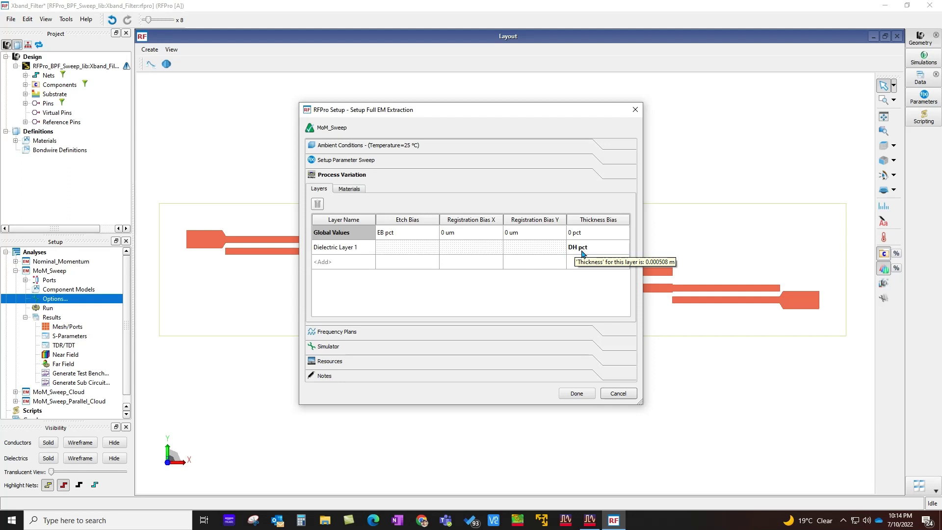
{"action": "left_click", "coordinate": [360, 188]}
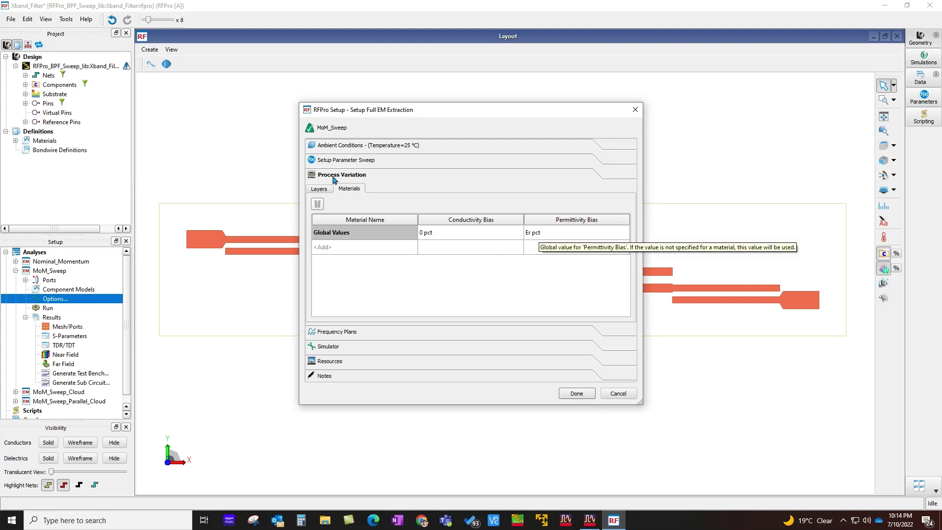
{"action": "left_click", "coordinate": [348, 164]}
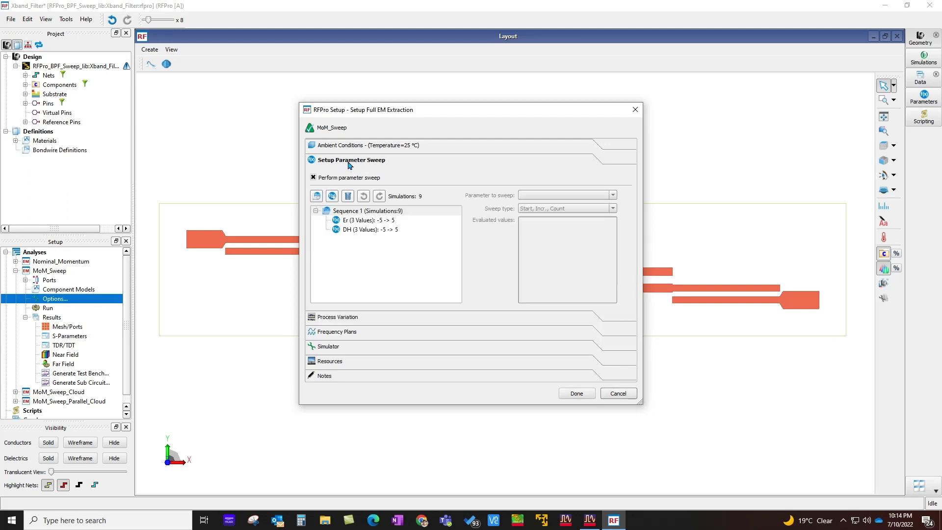
{"action": "left_click", "coordinate": [376, 221]}
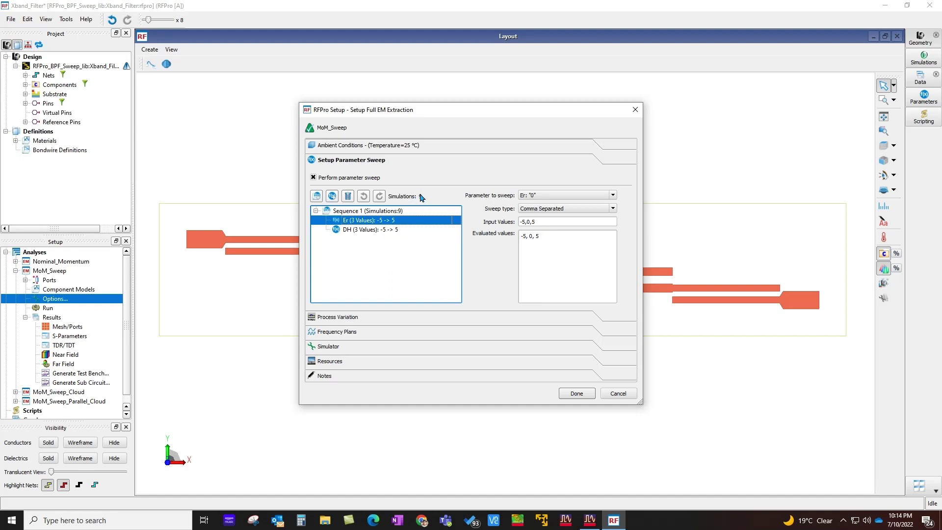
{"action": "left_click", "coordinate": [575, 393]}
Plot MoM_Sweep's S-parameters maximized with all DH and Er curves, legend moved centre-left
{"action": "double_click", "coordinate": [81, 335]}
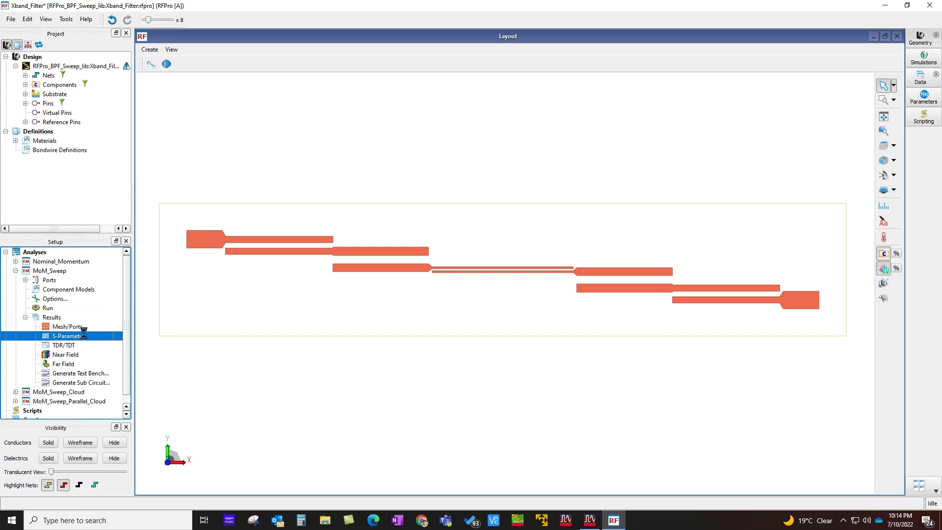
{"action": "double_click", "coordinate": [599, 153]}
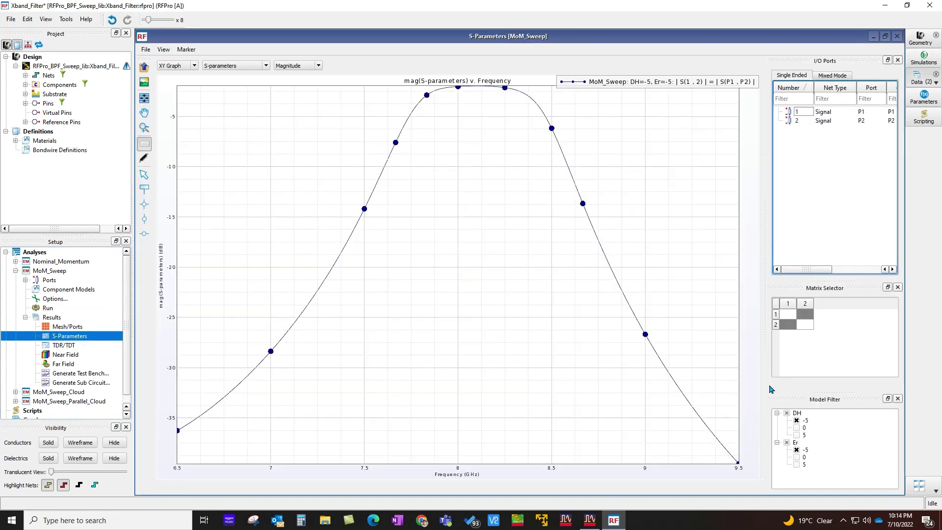
{"action": "left_click", "coordinate": [786, 414]}
{"action": "left_click", "coordinate": [786, 414]}
{"action": "left_click", "coordinate": [786, 443]}
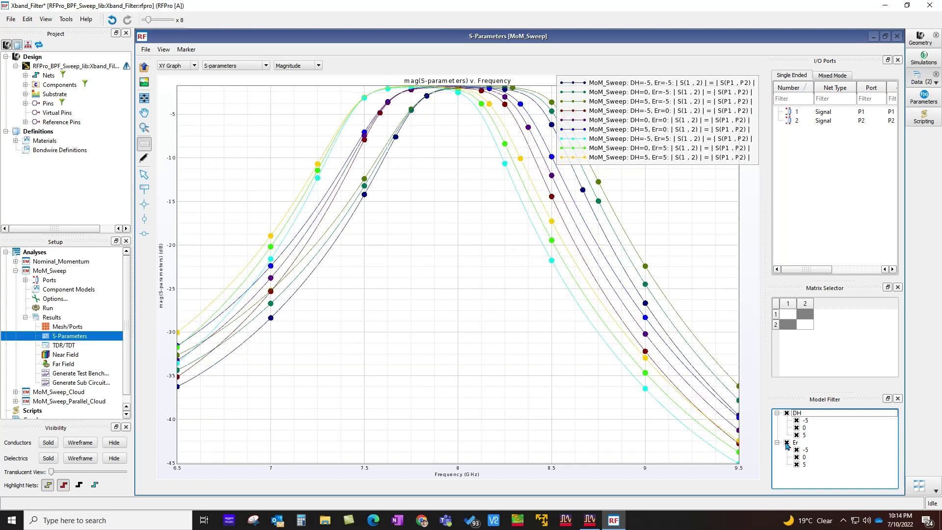
{"action": "left_click_drag", "start_coordinate": [588, 114], "coordinate": [405, 200]}
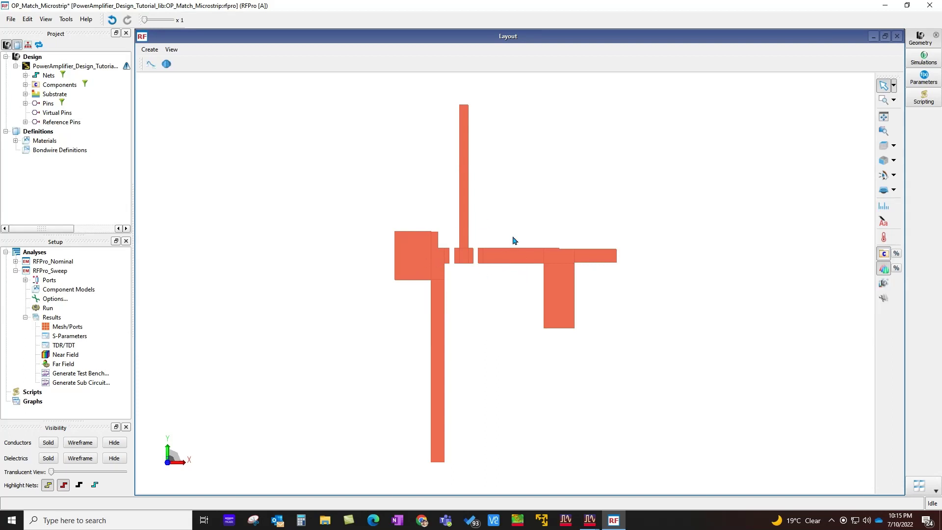
Select series trace TL18, then stub TL20, then TL18 again in the matching layout
{"action": "left_click", "coordinate": [510, 260]}
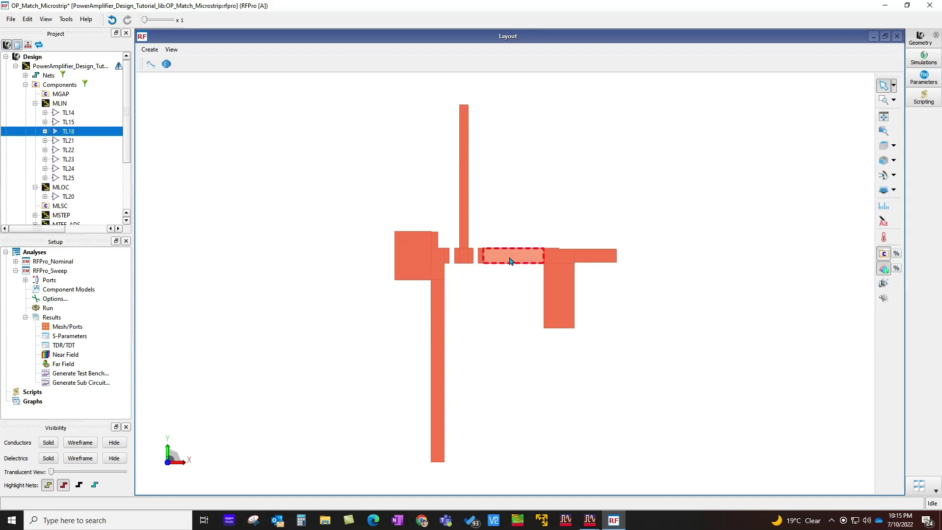
{"action": "left_click", "coordinate": [563, 286]}
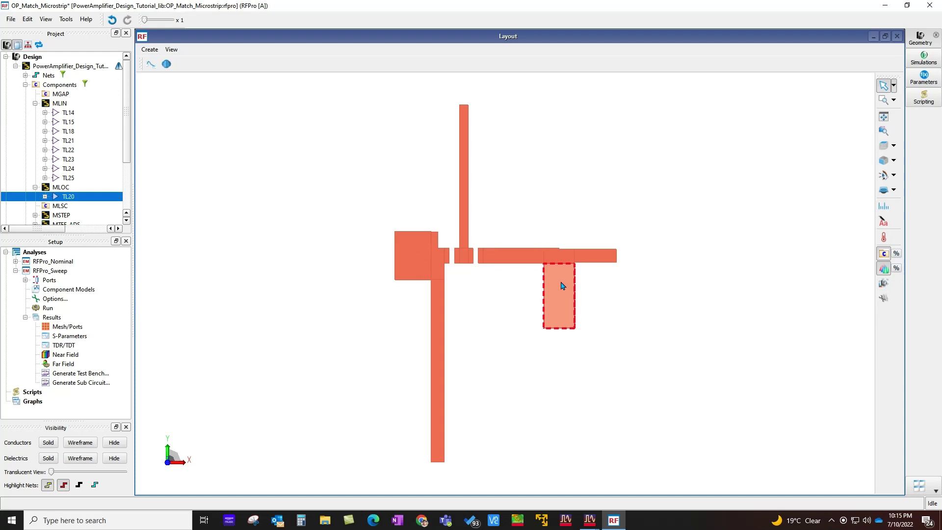
{"action": "left_click", "coordinate": [510, 261]}
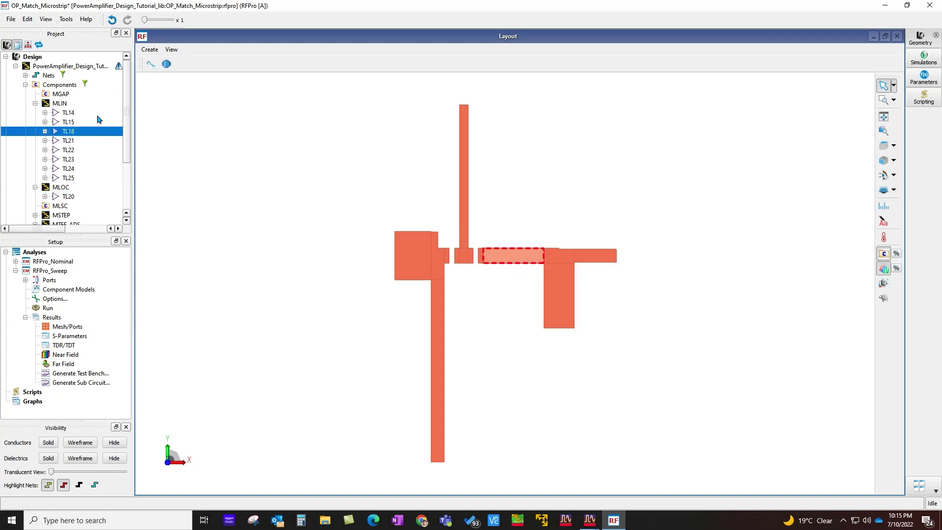
{"action": "right_click", "coordinate": [503, 258]}
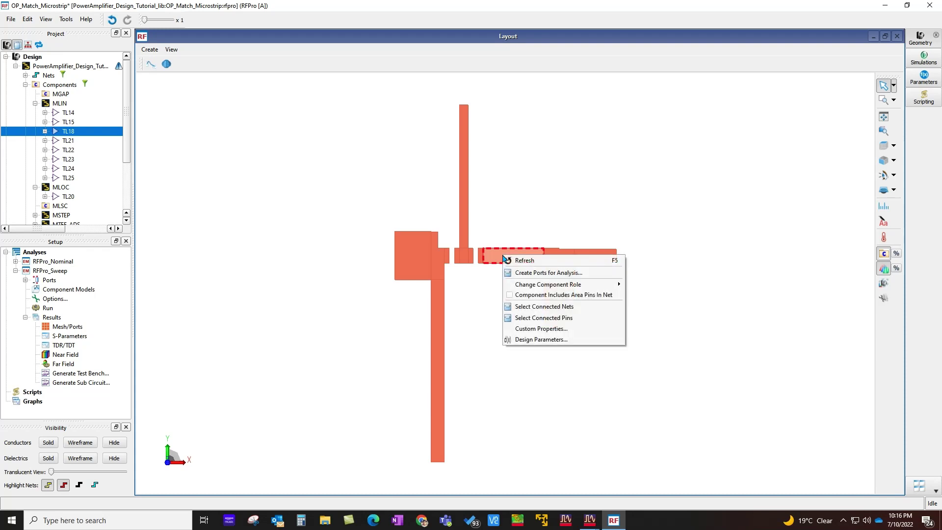
{"action": "left_click", "coordinate": [539, 340]}
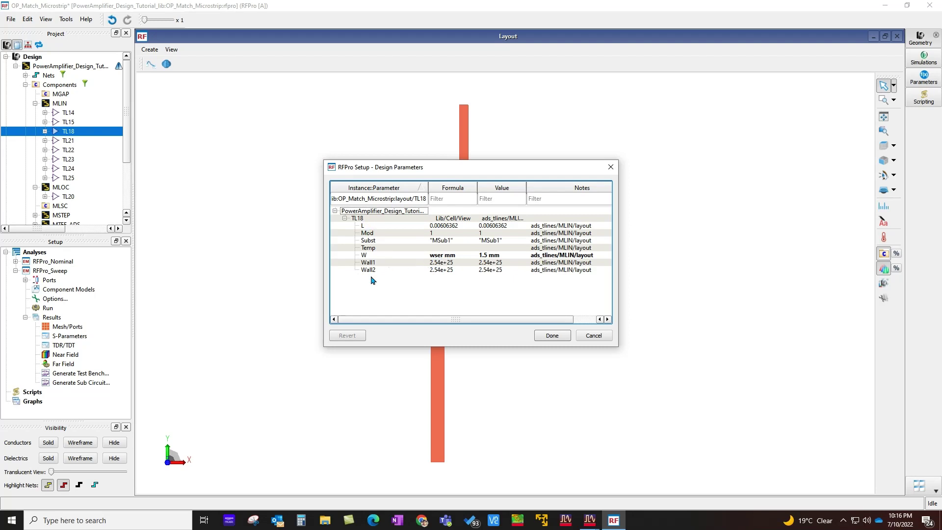
{"action": "left_click", "coordinate": [584, 335]}
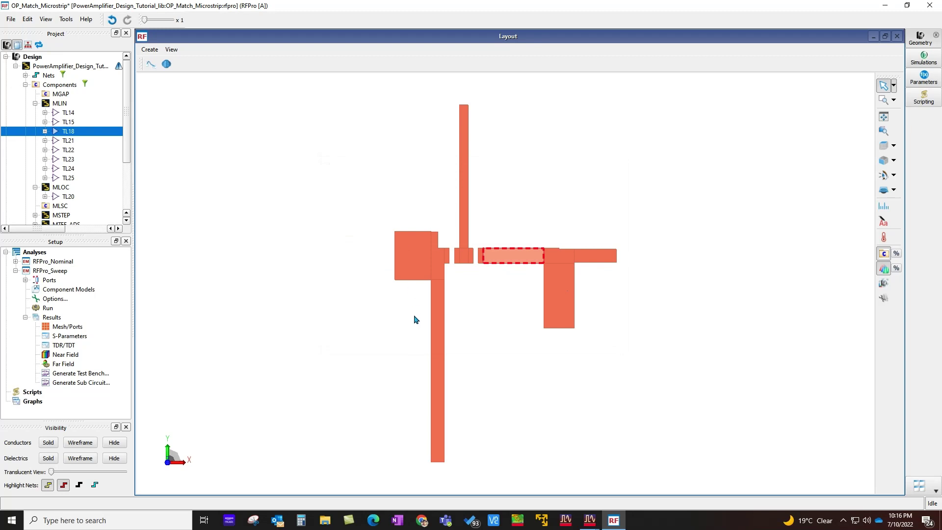
{"action": "right_click", "coordinate": [63, 68]}
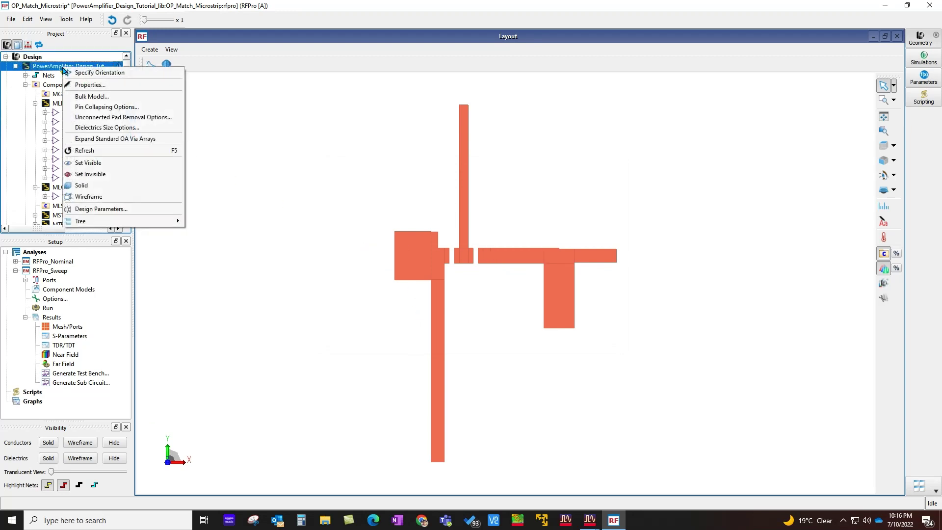
{"action": "left_click", "coordinate": [100, 209]}
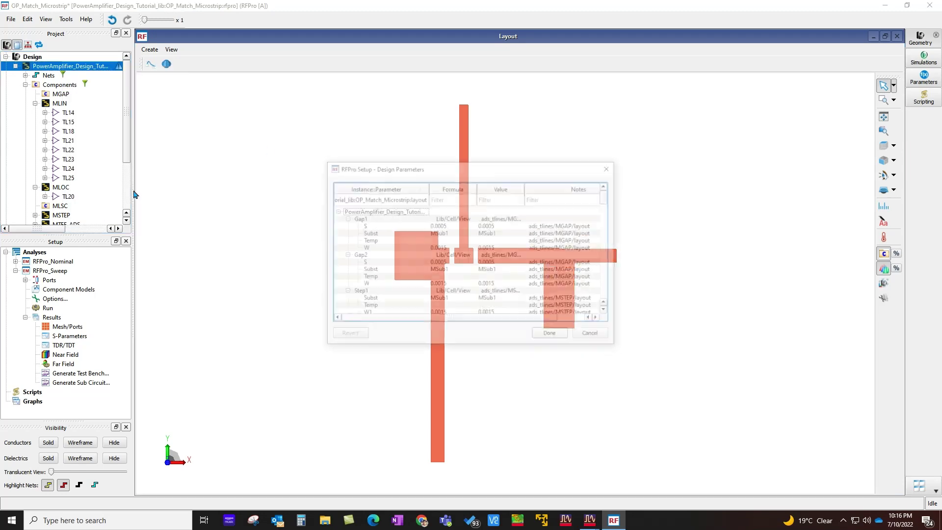
{"action": "double_click", "coordinate": [392, 160]}
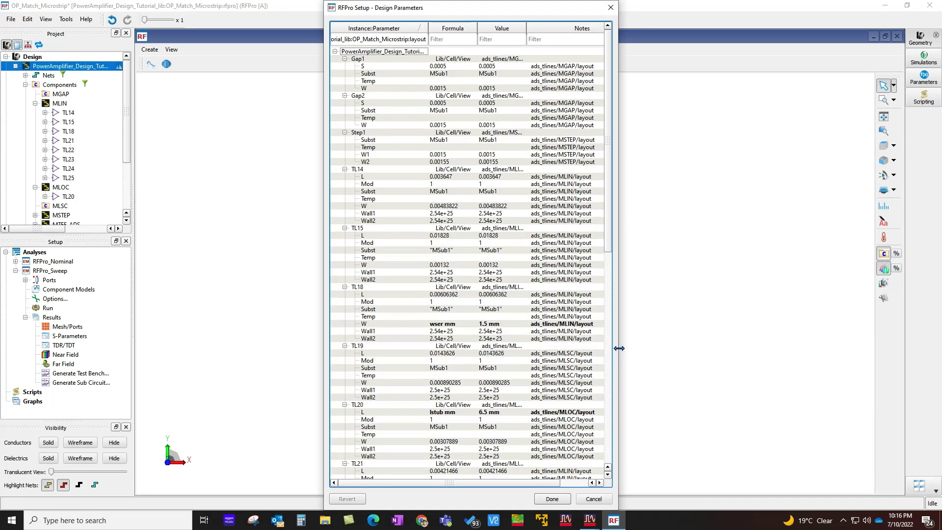
{"action": "left_click_drag", "start_coordinate": [617, 348], "coordinate": [660, 357]}
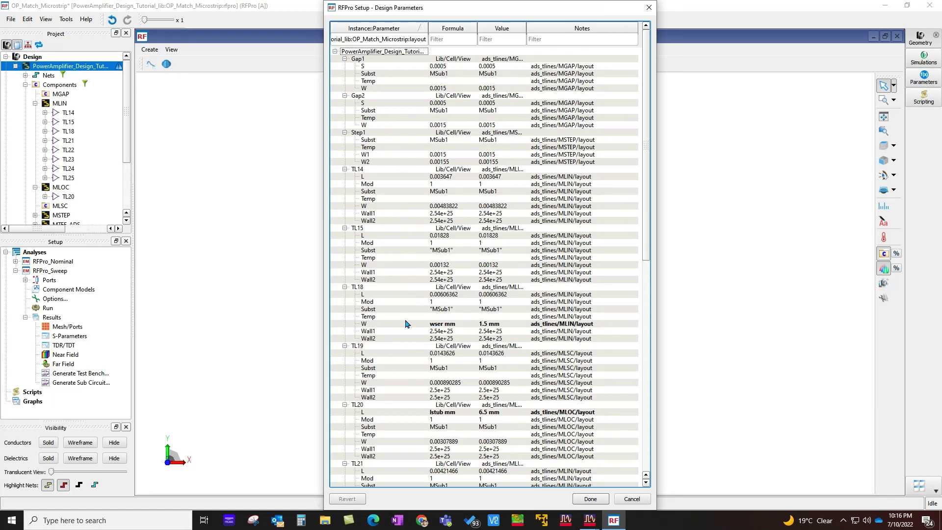
{"action": "left_click", "coordinate": [590, 499]}
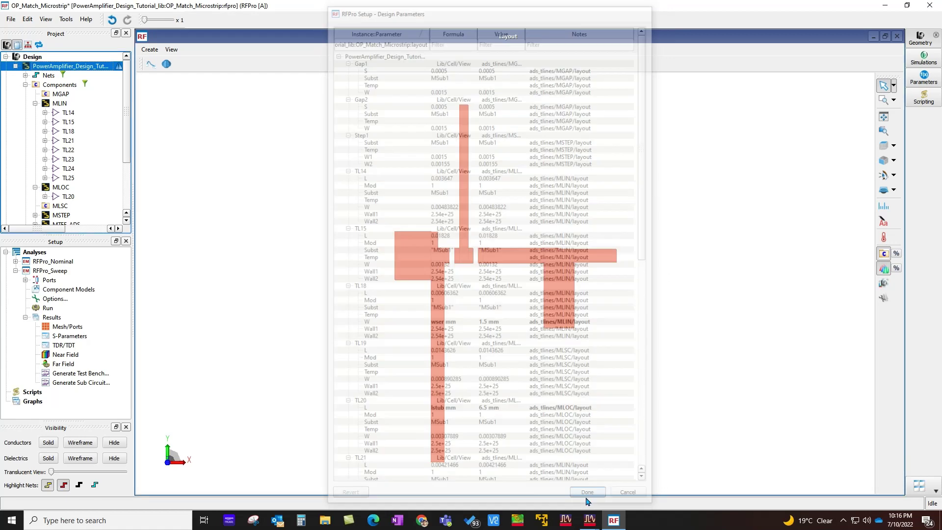
{"action": "double_click", "coordinate": [62, 301]}
{"action": "left_click", "coordinate": [364, 164]}
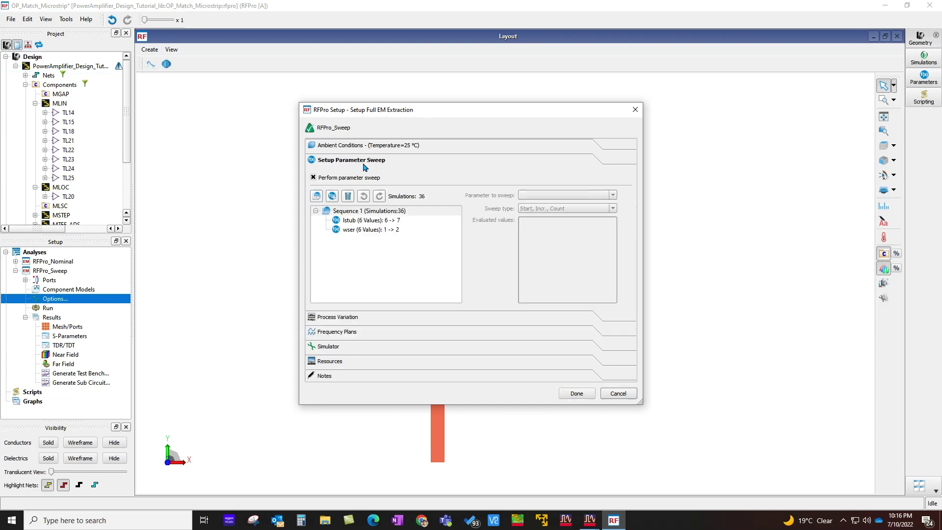
{"action": "left_click", "coordinate": [377, 225]}
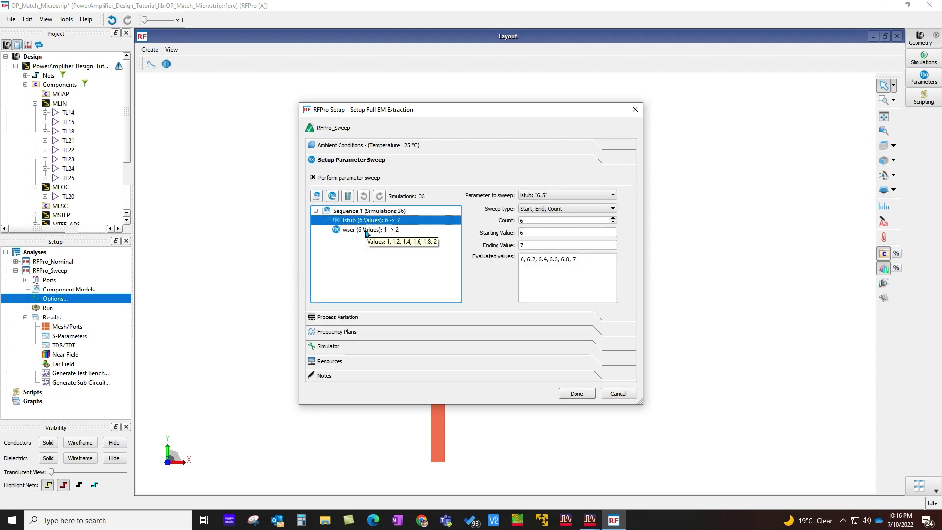
{"action": "left_click", "coordinate": [367, 230]}
{"action": "left_click", "coordinate": [381, 223]}
{"action": "left_click", "coordinate": [377, 234]}
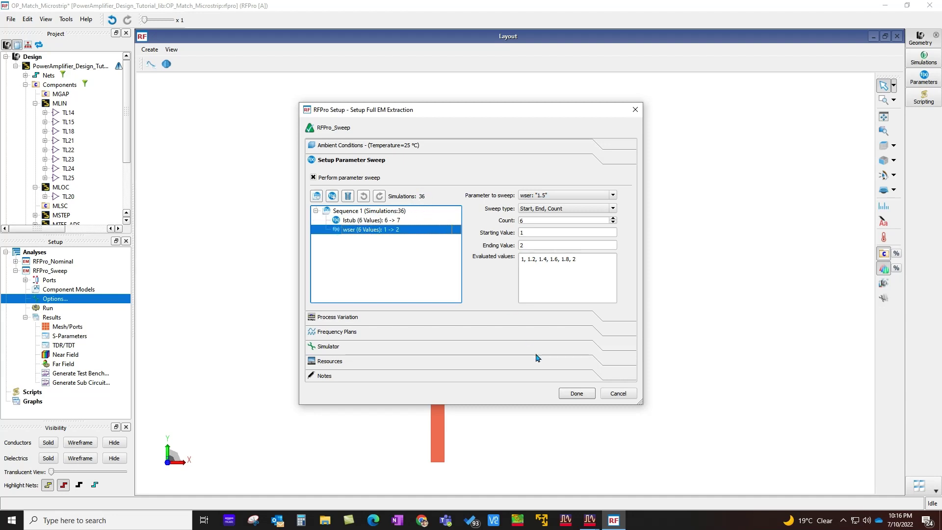
{"action": "left_click", "coordinate": [577, 393]}
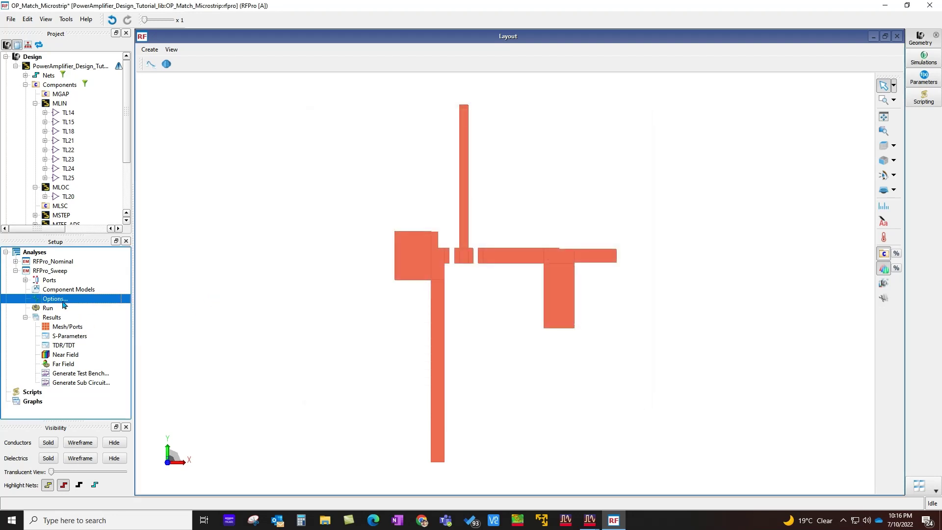
{"action": "left_click", "coordinate": [71, 337]}
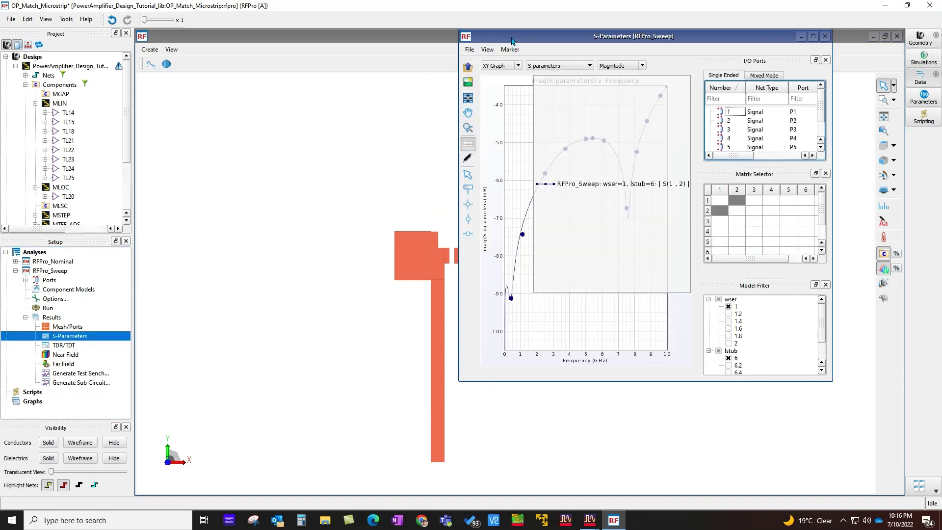
{"action": "double_click", "coordinate": [511, 38]}
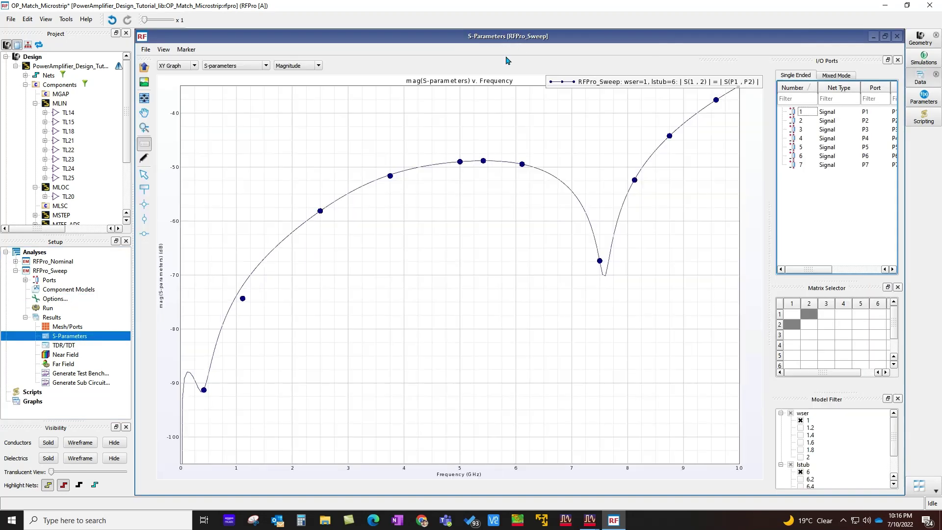
{"action": "left_click", "coordinate": [790, 413]}
{"action": "left_click", "coordinate": [790, 465]}
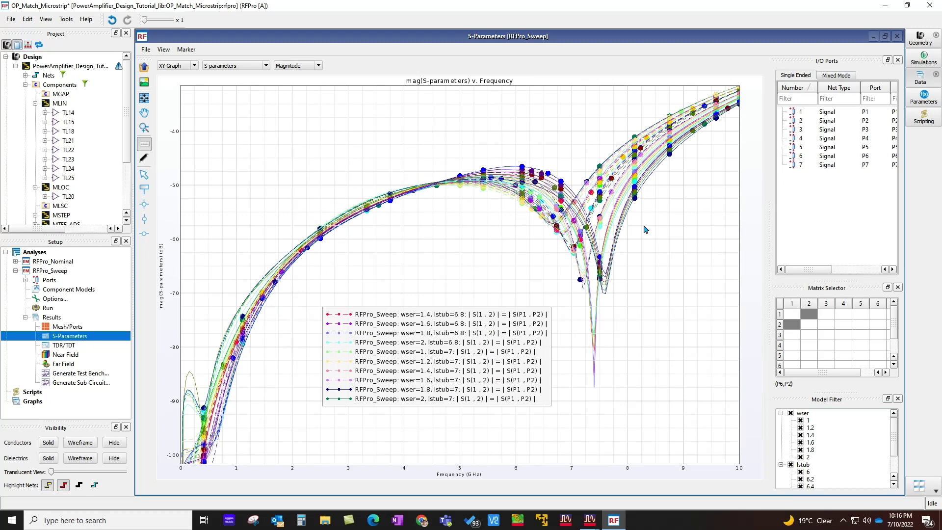
Close the RFPro_Sweep S-parameter plot
{"action": "left_click", "coordinate": [895, 37]}
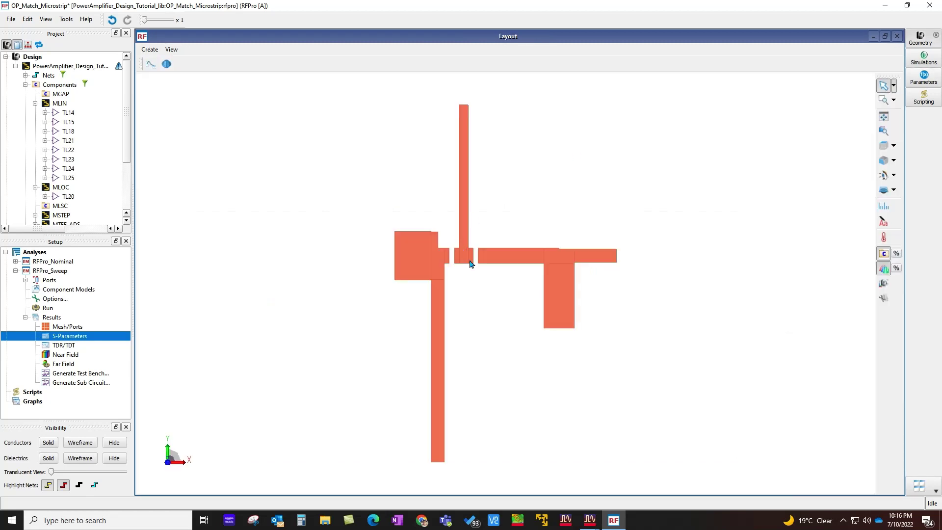